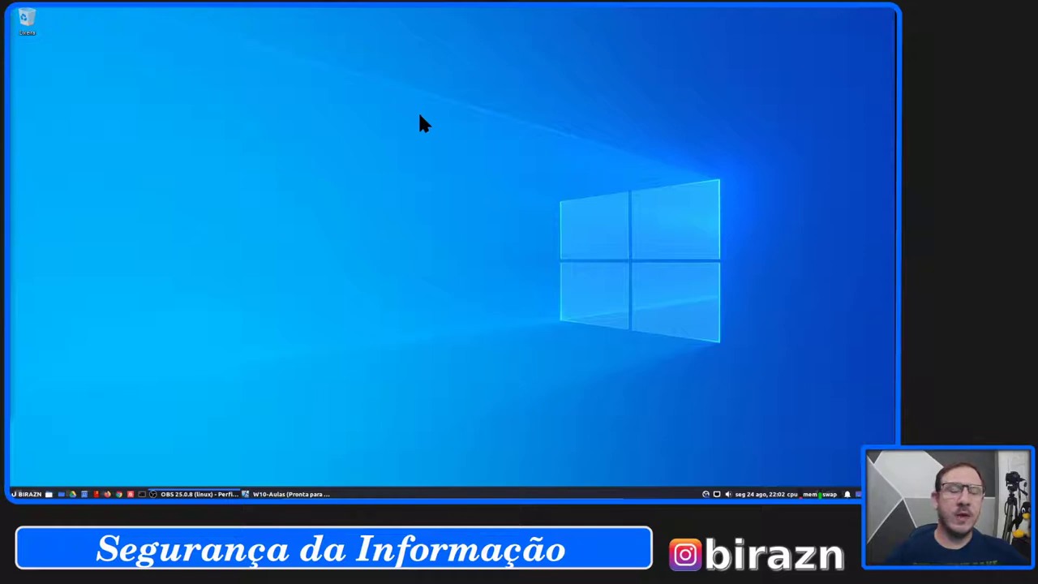
Step: Switch to the W10-Aulas virtual machine and open the Downloads page of virtualbox.org in the browser
{"action": "left_click", "coordinate": [157, 482]}
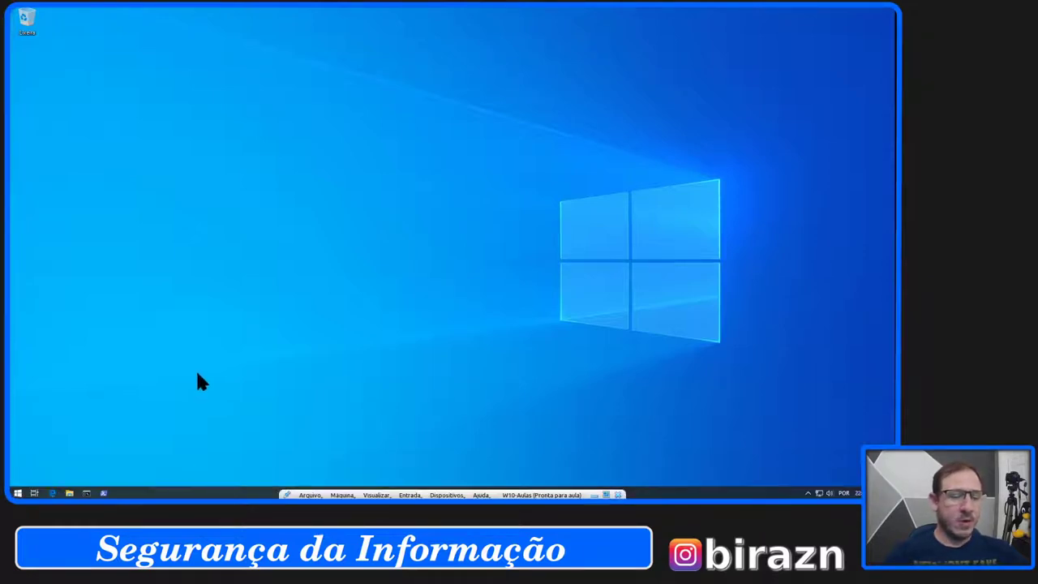
{"action": "left_click", "coordinate": [52, 494]}
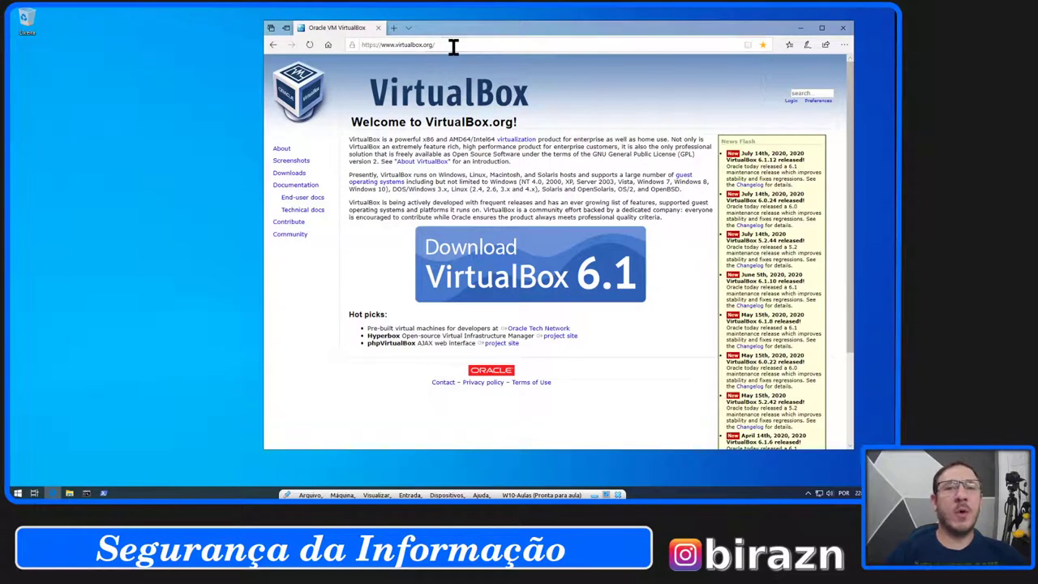
{"action": "left_click", "coordinate": [290, 175]}
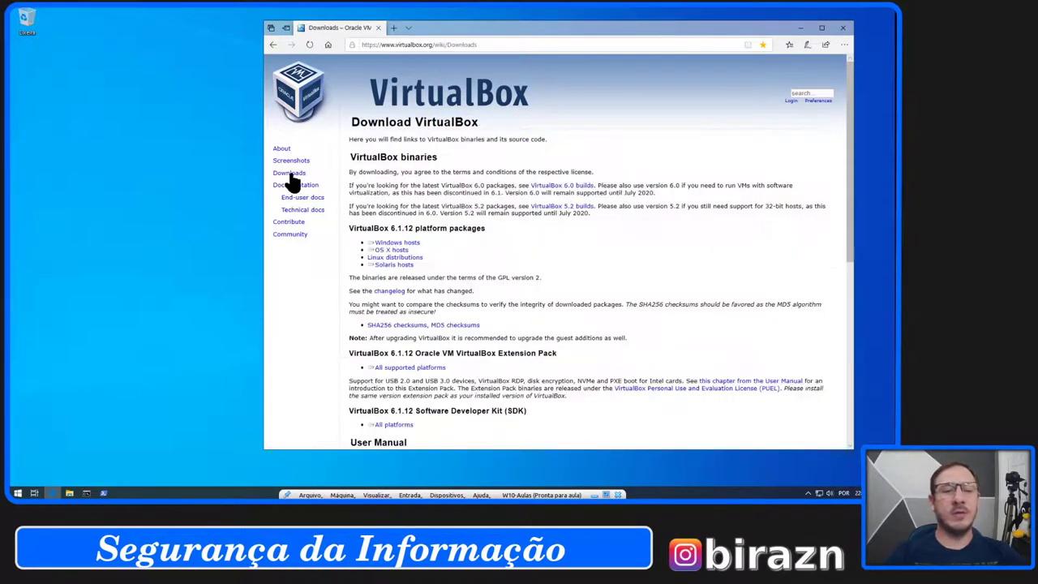
{"action": "left_click", "coordinate": [410, 243]}
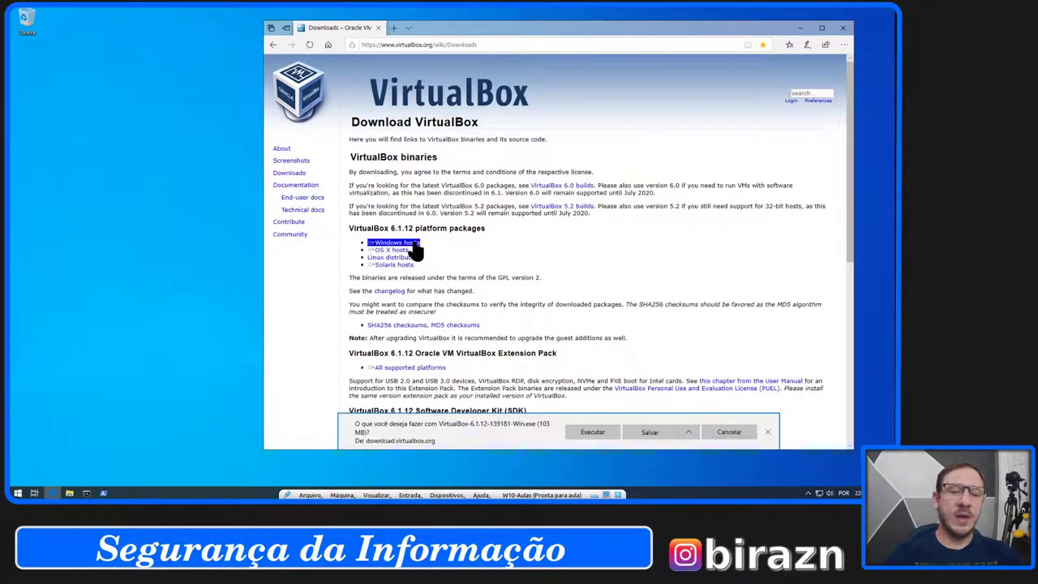
{"action": "scroll", "coordinate": [669, 333], "scroll_direction": "down", "scroll_amount": 2}
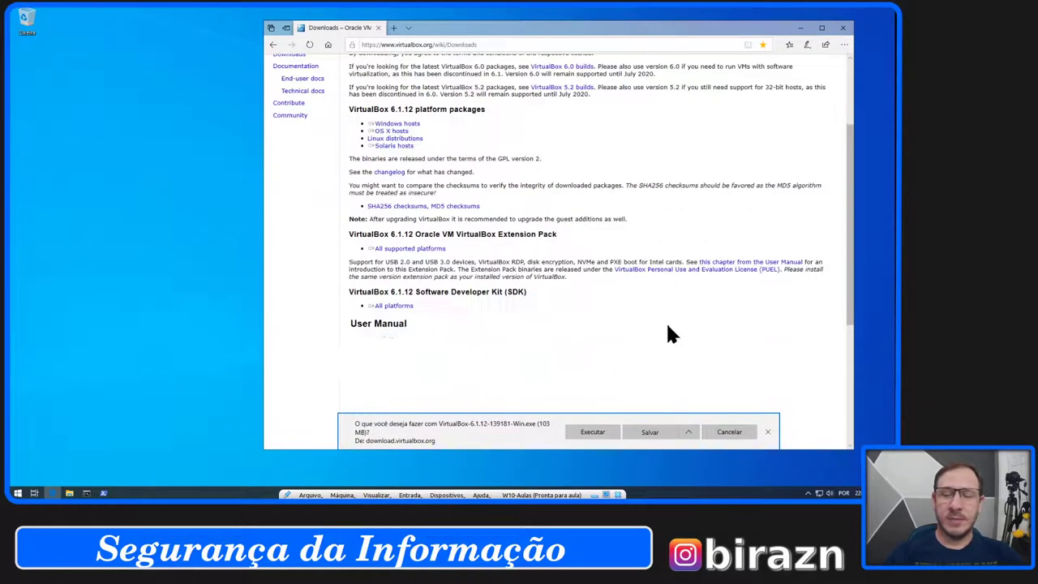
{"action": "left_click", "coordinate": [728, 432]}
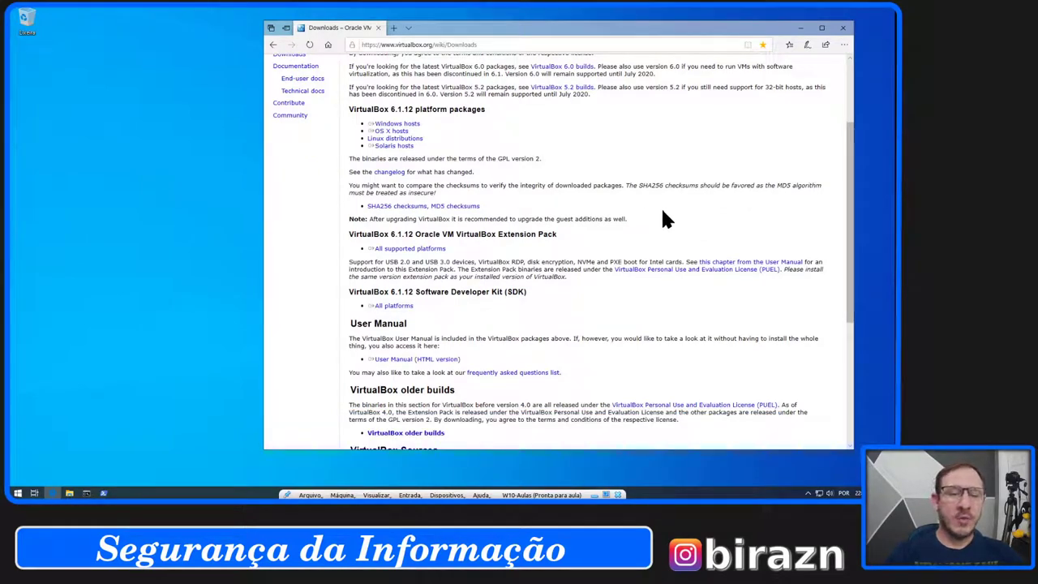
Step: Locate the VirtualBox 6.1.12 Windows hosts package and Extension Pack links on the page, and minimize the browser
{"action": "left_click", "coordinate": [427, 249]}
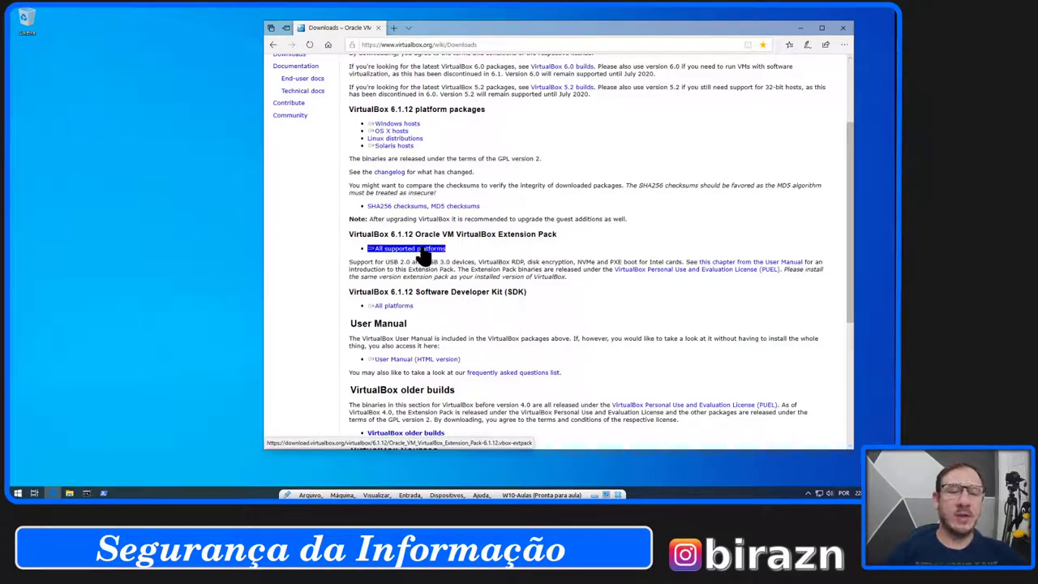
{"action": "left_click", "coordinate": [410, 124]}
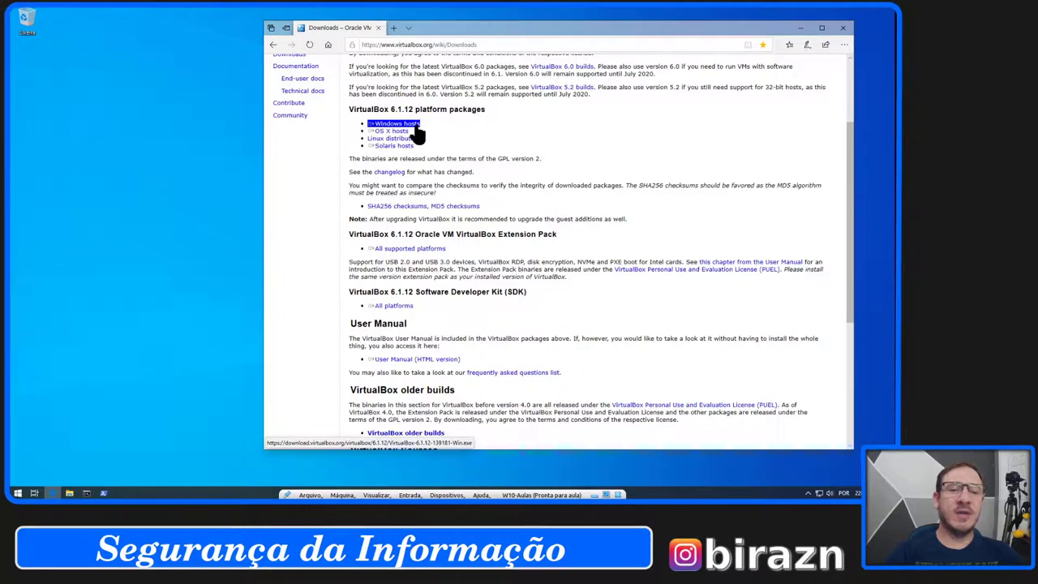
{"action": "left_click", "coordinate": [428, 250]}
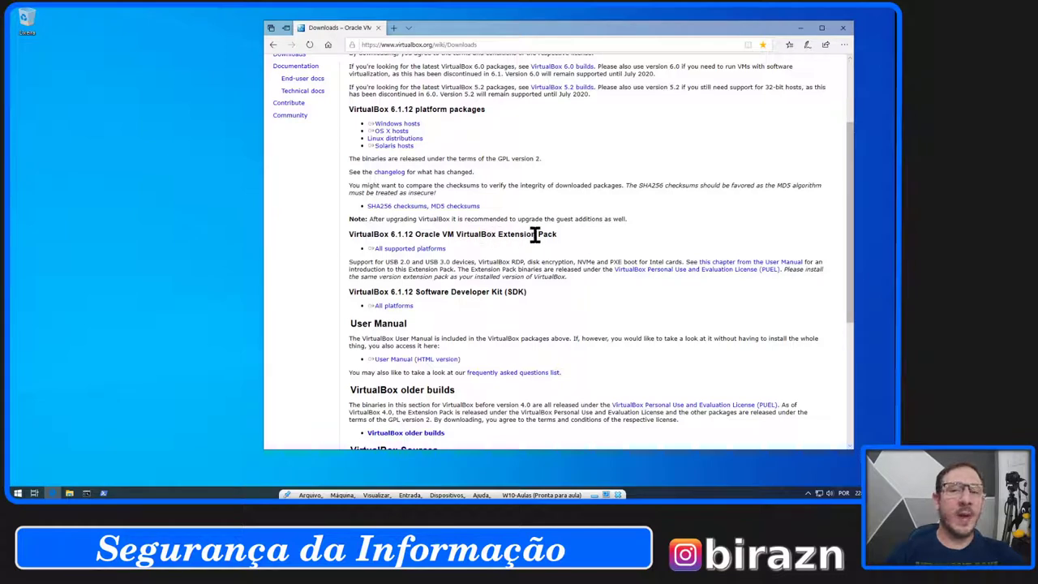
{"action": "left_click", "coordinate": [799, 29]}
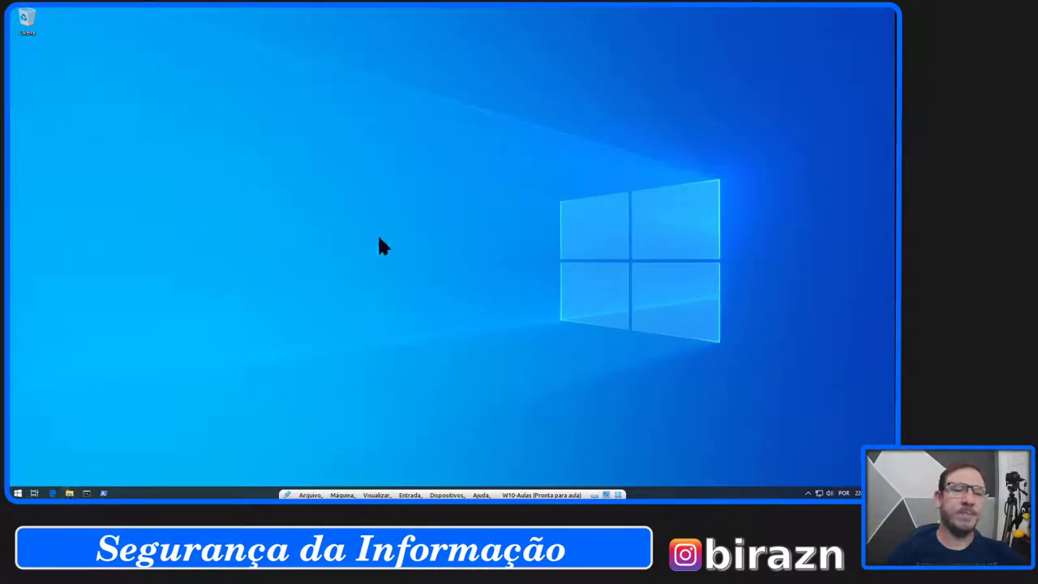
Step: Run VirtualBox-6.1.12-139181-Win.exe from the Downloads folder, choosing to install it despite the Microsoft-verified app recommendation
{"action": "key", "text": "super+e"}
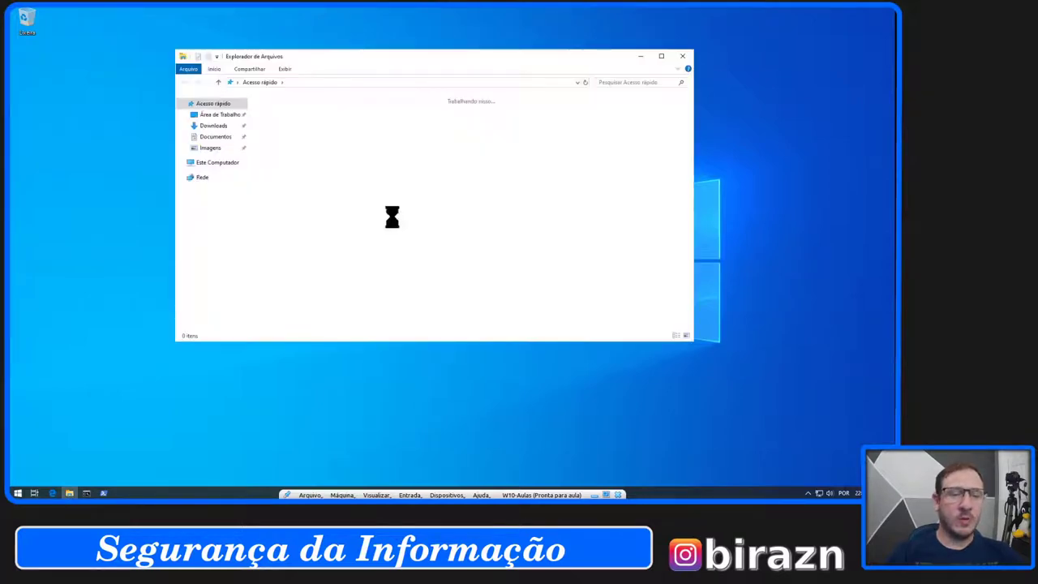
{"action": "left_click", "coordinate": [214, 127]}
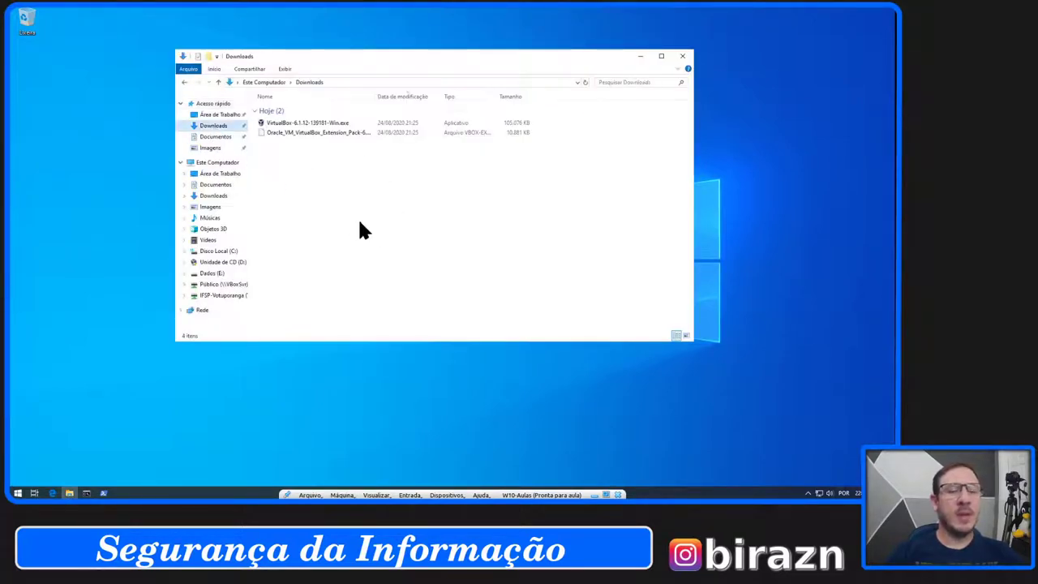
{"action": "double_click", "coordinate": [325, 121]}
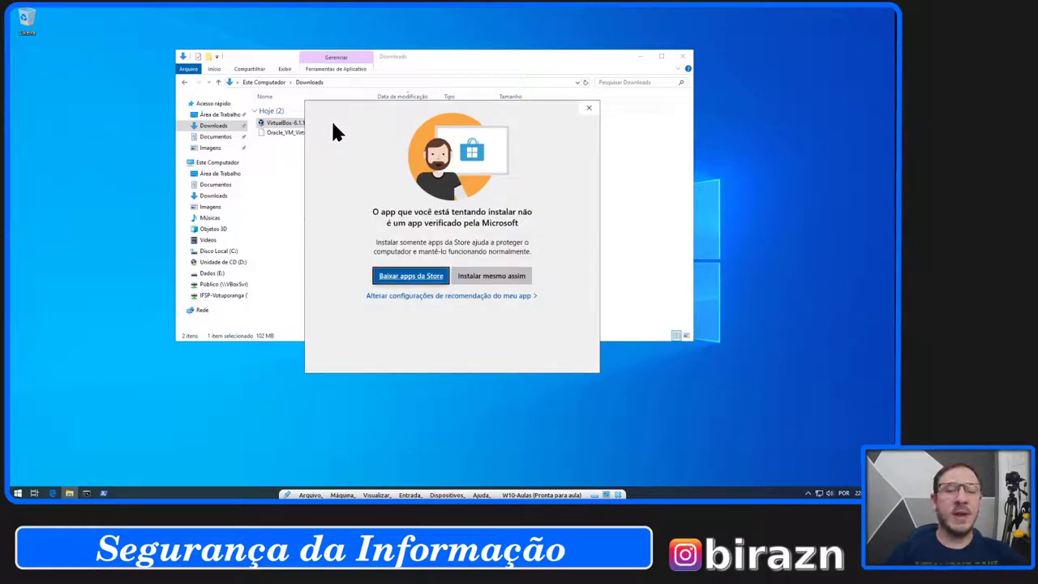
{"action": "left_click", "coordinate": [507, 278]}
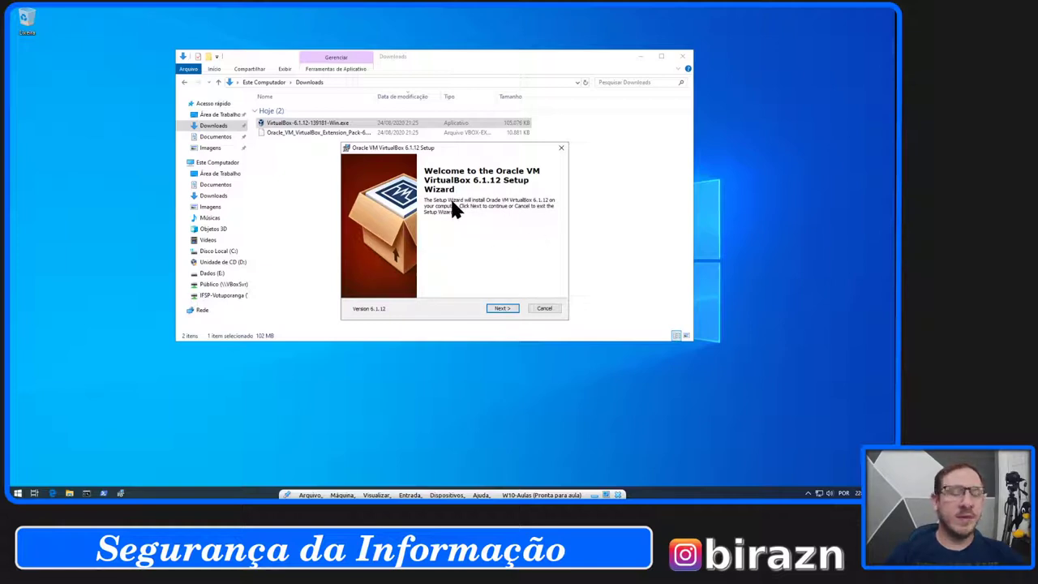
Step: Proceed through the VirtualBox setup wizard, keeping the default features, install location, shortcuts and file associations
{"action": "left_click", "coordinate": [501, 309]}
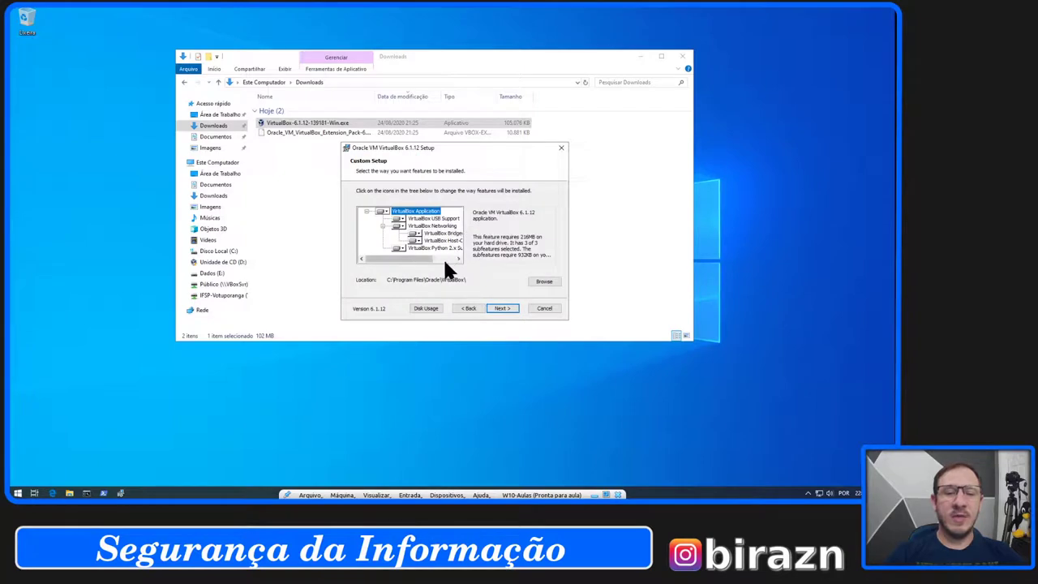
{"action": "left_click_drag", "start_coordinate": [422, 258], "coordinate": [390, 260]}
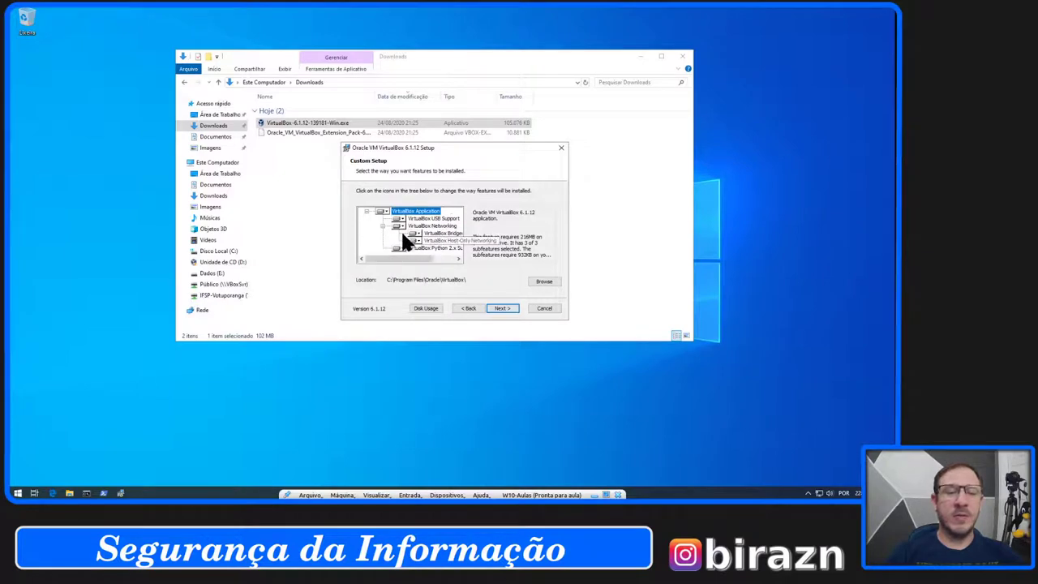
{"action": "left_click", "coordinate": [506, 308]}
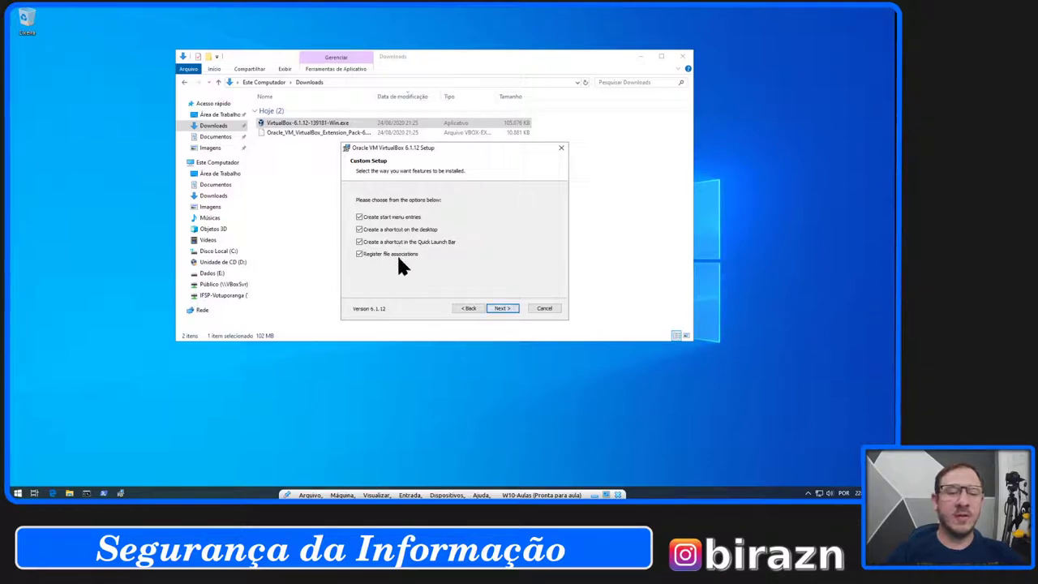
{"action": "left_click", "coordinate": [506, 309]}
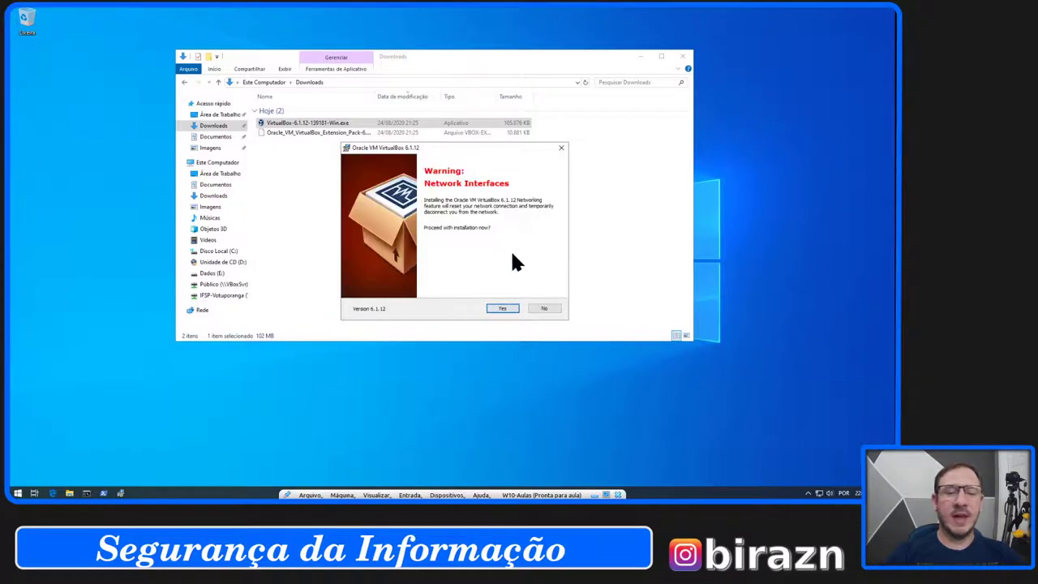
Step: Accept the network interfaces warning, start the VirtualBox installation and allow it to make changes to the device
{"action": "left_click", "coordinate": [503, 309]}
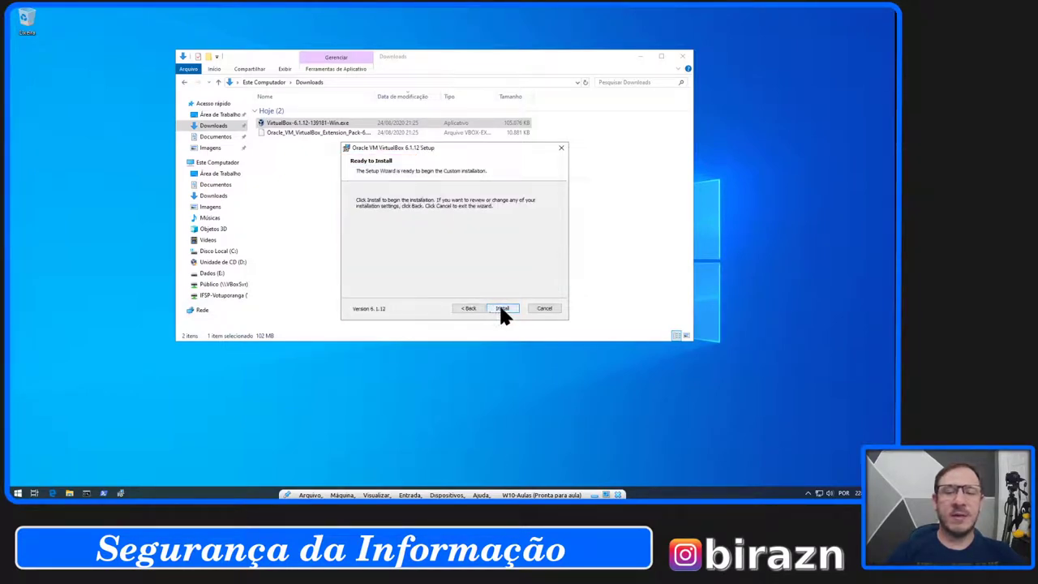
{"action": "left_click", "coordinate": [502, 309]}
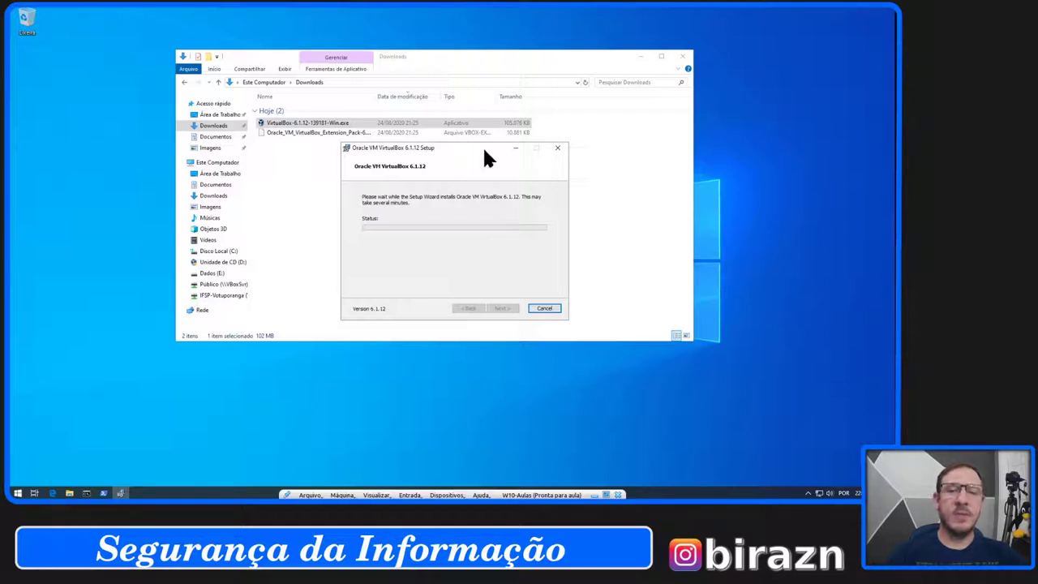
{"action": "left_click_drag", "start_coordinate": [484, 149], "coordinate": [491, 155]}
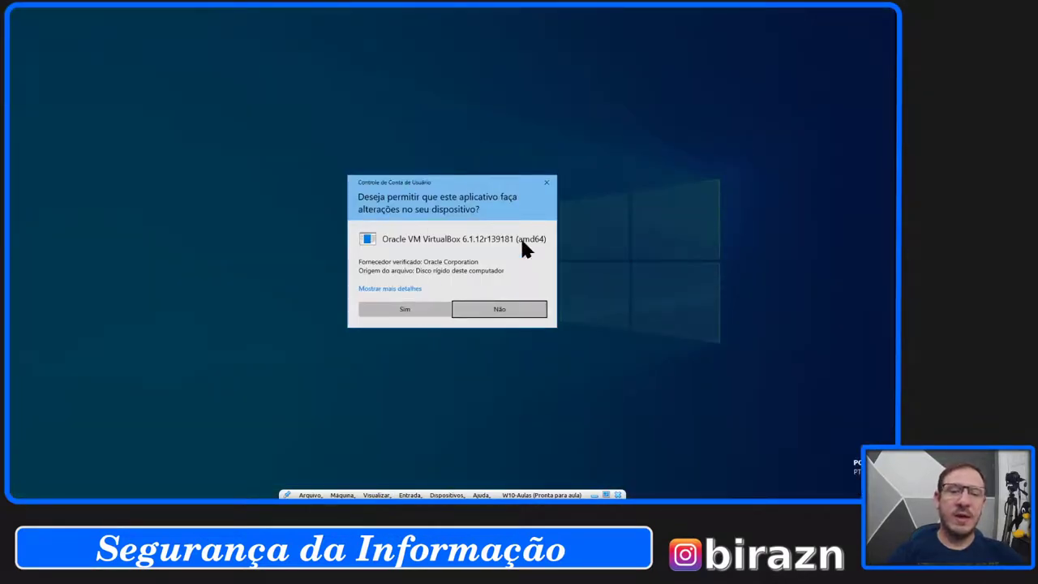
{"action": "left_click", "coordinate": [408, 311]}
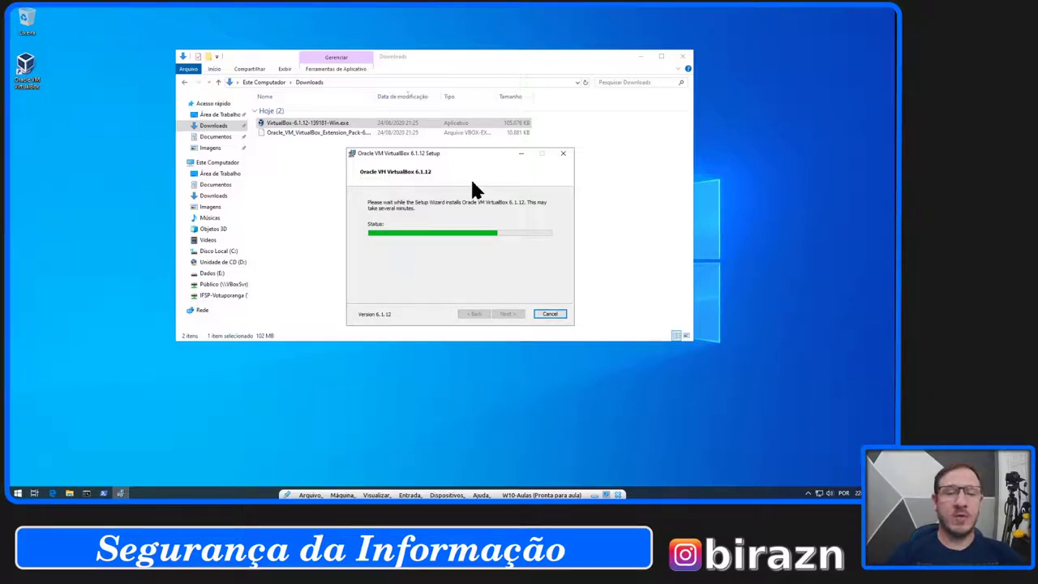
Step: Clear the Downloads folder and browser windows from the desktop, and finish the setup wizard with VirtualBox starting after installation
{"action": "left_click_drag", "start_coordinate": [477, 151], "coordinate": [473, 154]}
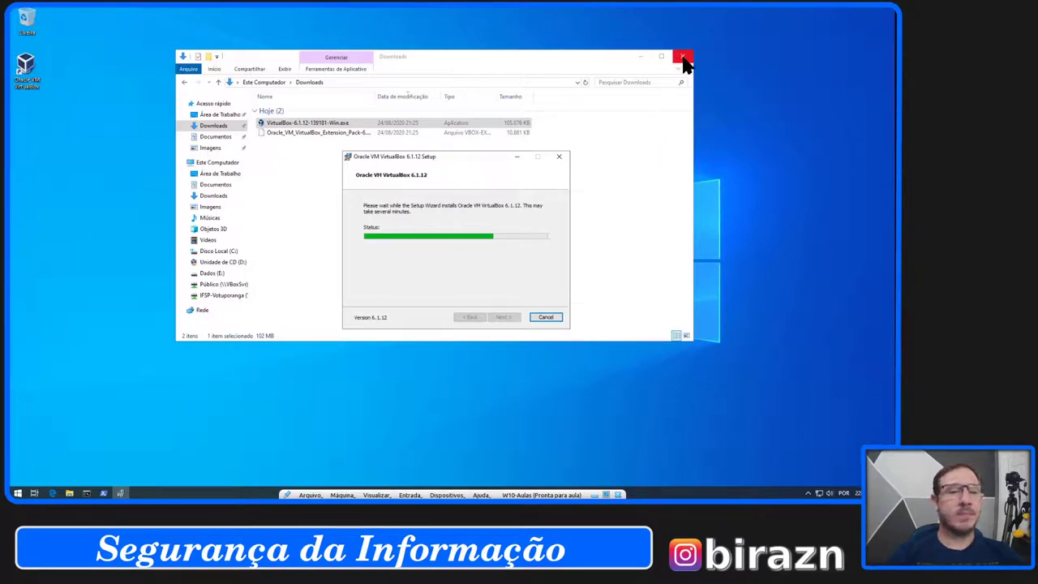
{"action": "left_click_drag", "start_coordinate": [684, 63], "coordinate": [243, 282]}
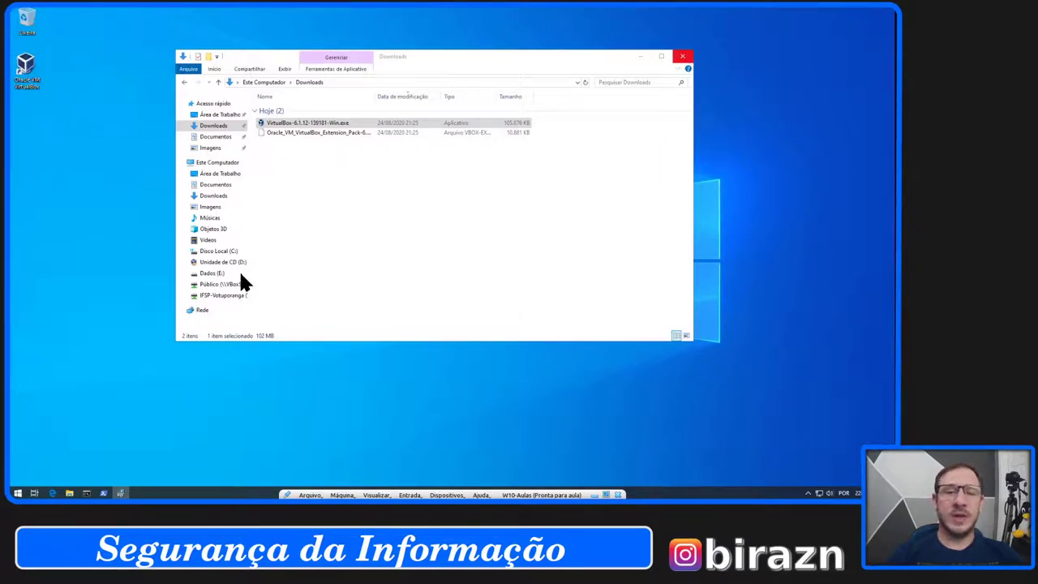
{"action": "left_click", "coordinate": [52, 493]}
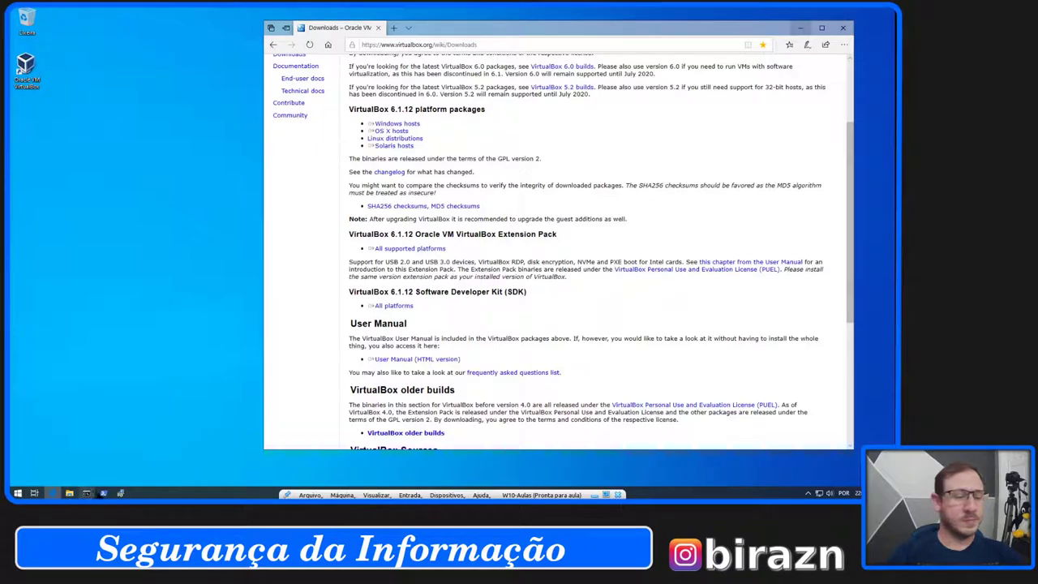
{"action": "left_click", "coordinate": [120, 493]}
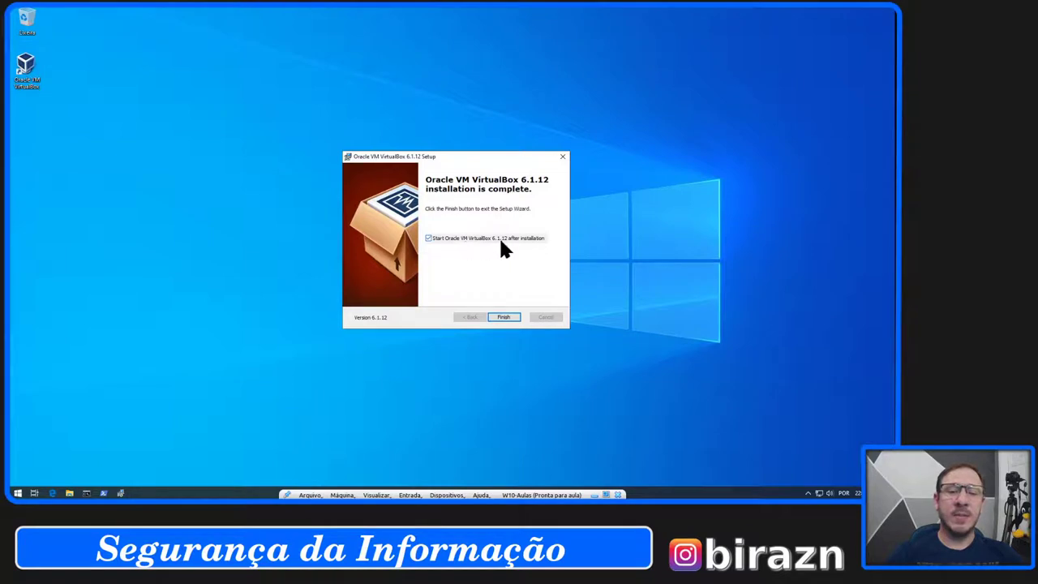
{"action": "left_click", "coordinate": [503, 317]}
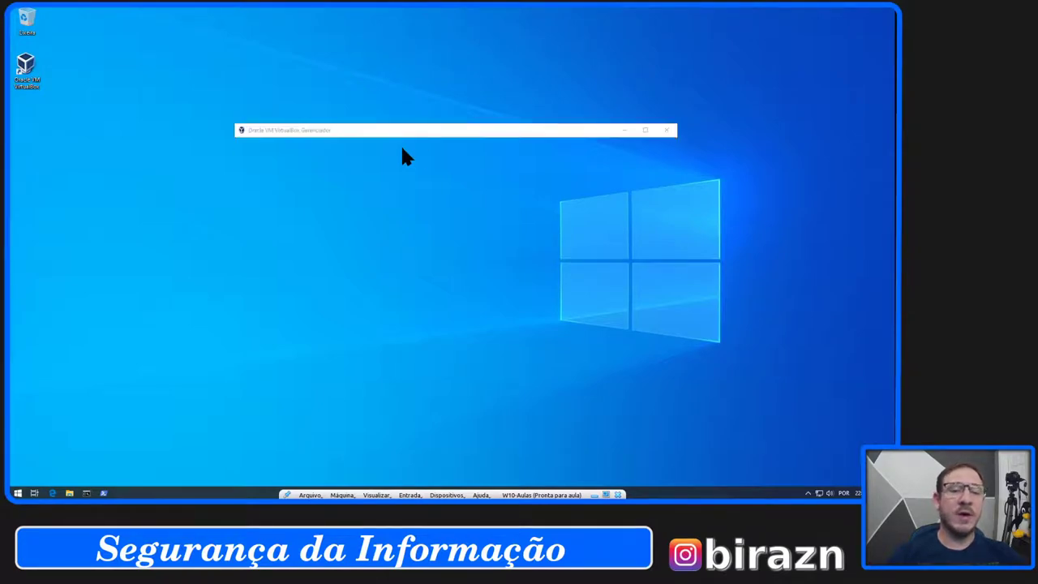
Step: Add Oracle_VM_VirtualBox_Extension_Pack-6.1.12.vbox-extpack from the Downloads folder in the VirtualBox extension preferences
{"action": "left_click_drag", "start_coordinate": [428, 132], "coordinate": [420, 112]}
{"action": "left_click", "coordinate": [241, 122]}
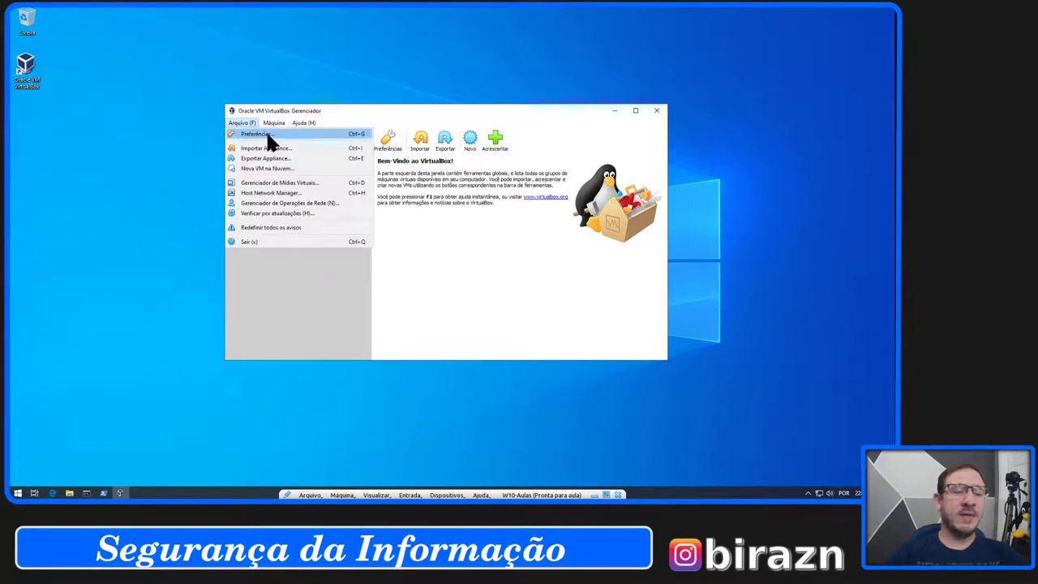
{"action": "left_click", "coordinate": [268, 136]}
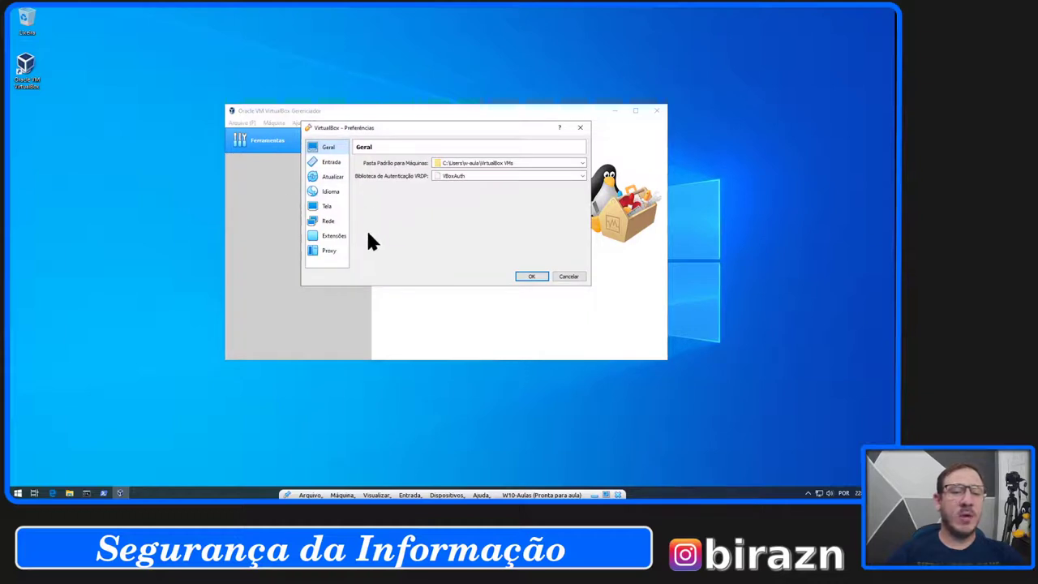
{"action": "left_click", "coordinate": [336, 234]}
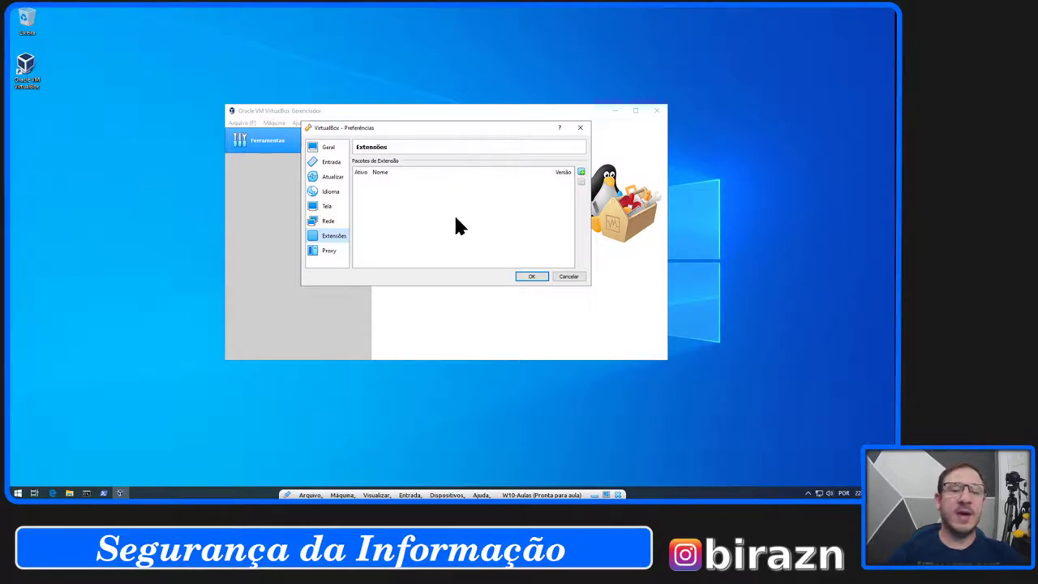
{"action": "left_click", "coordinate": [582, 173]}
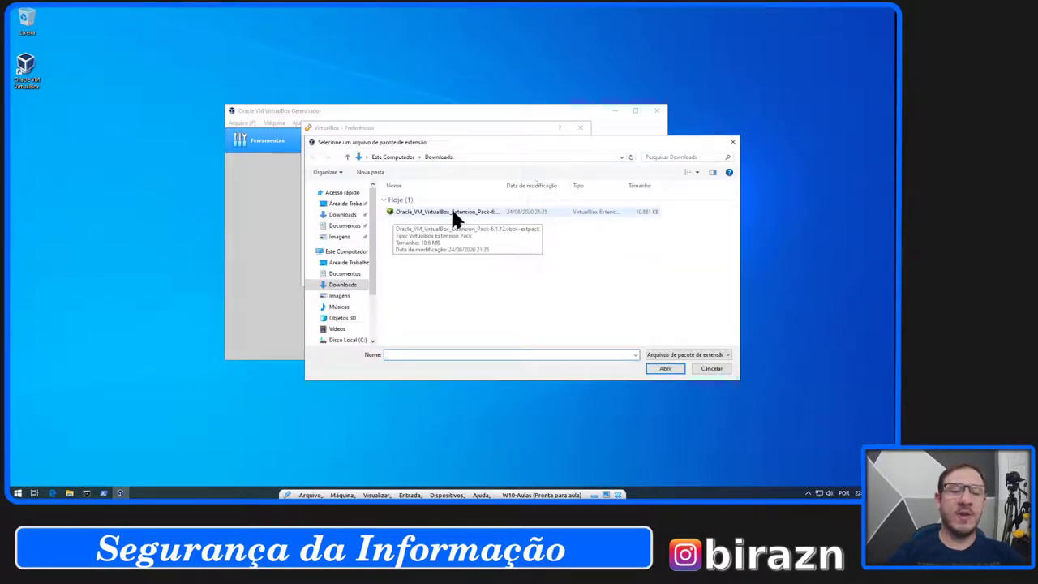
{"action": "left_click", "coordinate": [454, 212]}
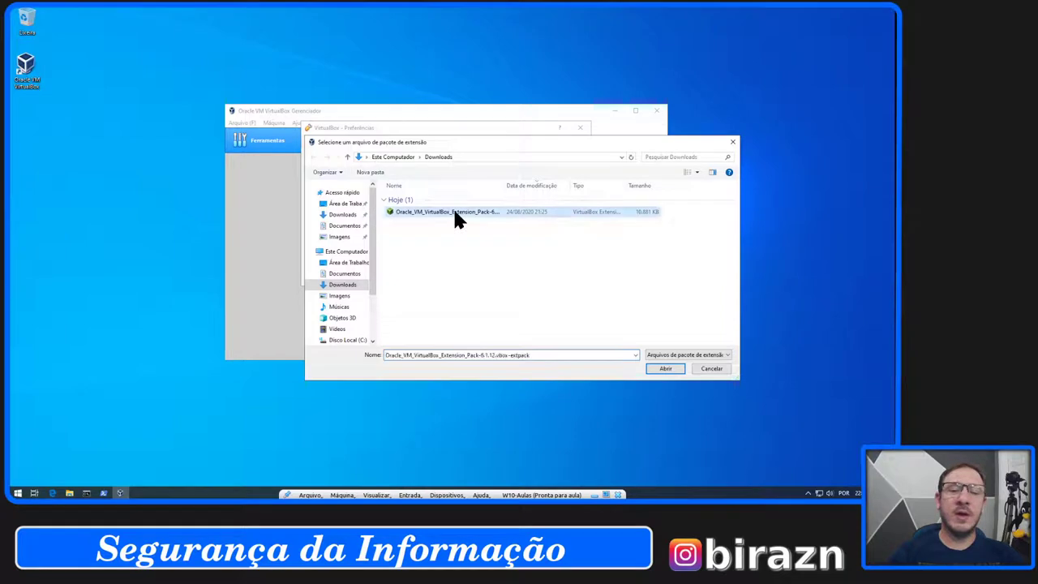
{"action": "left_click", "coordinate": [665, 369]}
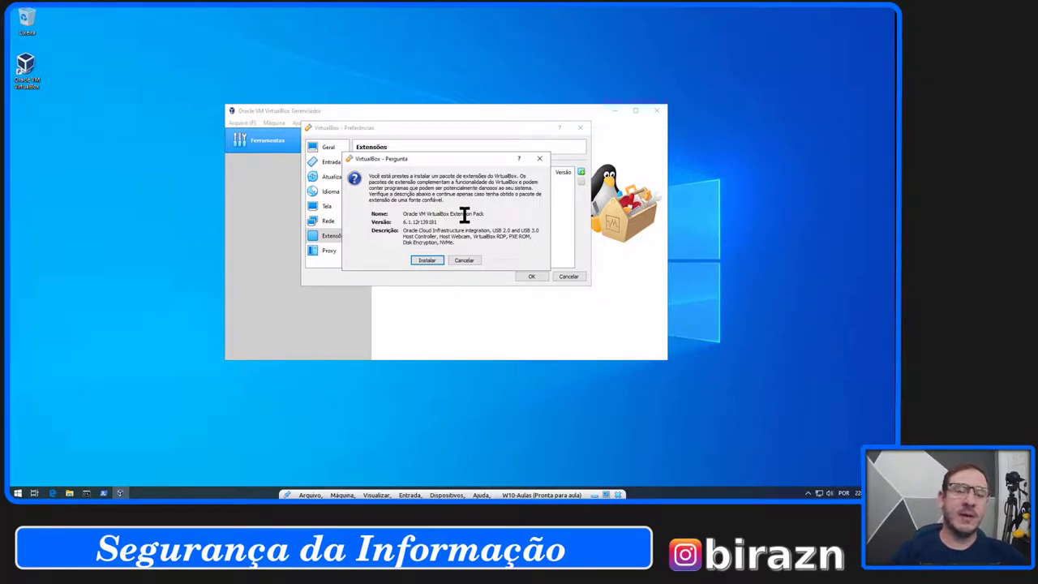
Step: Install the extension pack, accepting its license and allowing VirtualBox ExtPack Helper to make changes to the device
{"action": "left_click", "coordinate": [427, 260]}
{"action": "left_click_drag", "start_coordinate": [576, 146], "coordinate": [577, 290]}
{"action": "left_click", "coordinate": [523, 303]}
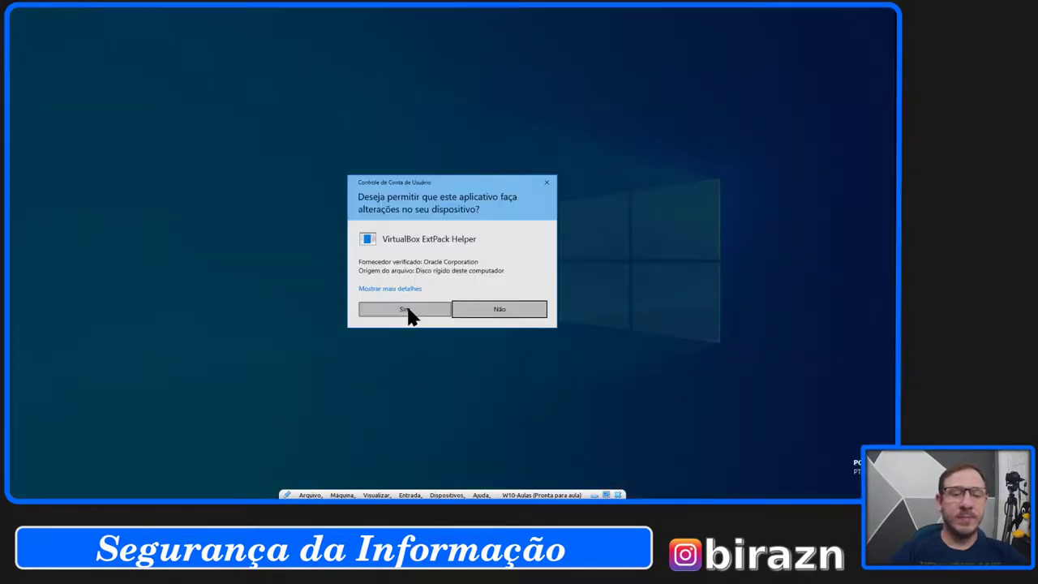
{"action": "left_click", "coordinate": [407, 309]}
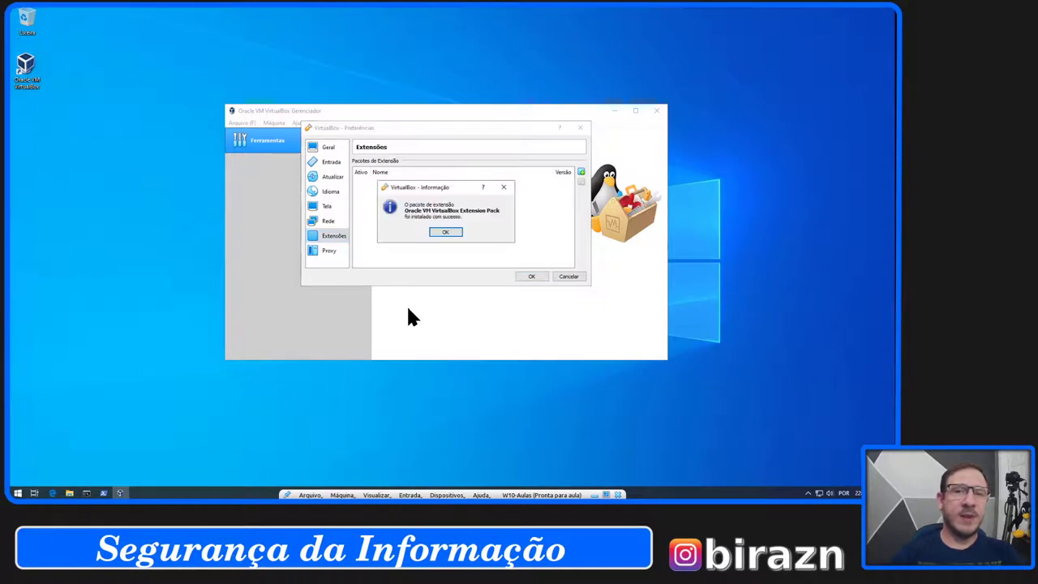
Step: Acknowledge the extension pack installation, save the VirtualBox preferences and minimize the W10-Aulas virtual machine
{"action": "left_click", "coordinate": [451, 232]}
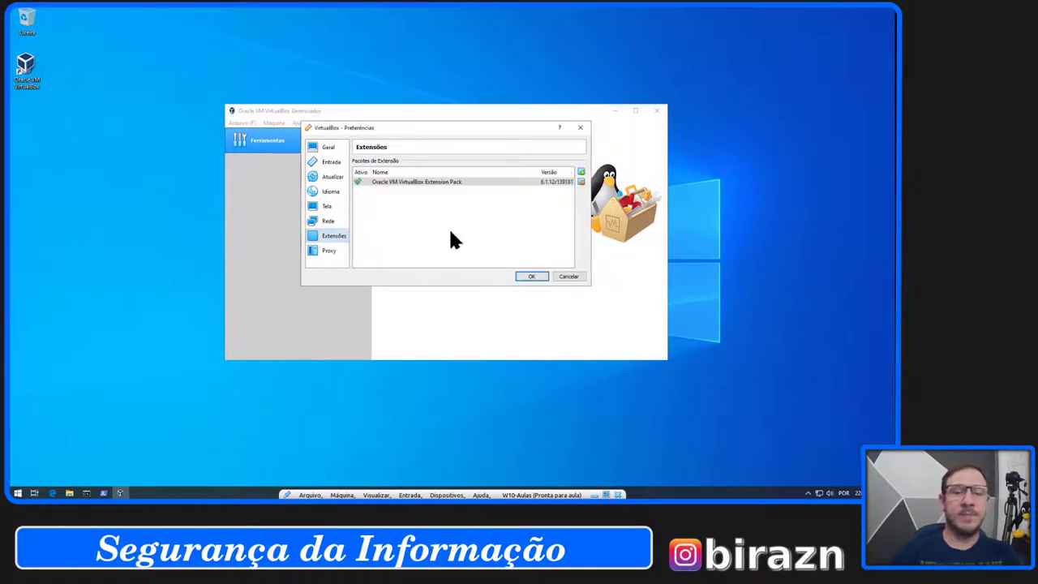
{"action": "left_click", "coordinate": [533, 276]}
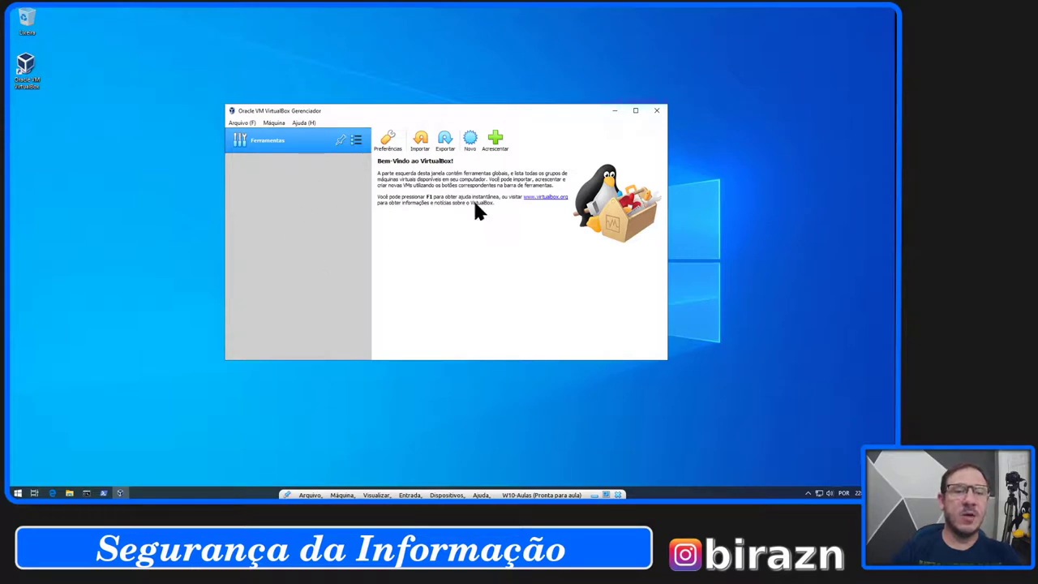
{"action": "left_click", "coordinate": [594, 495]}
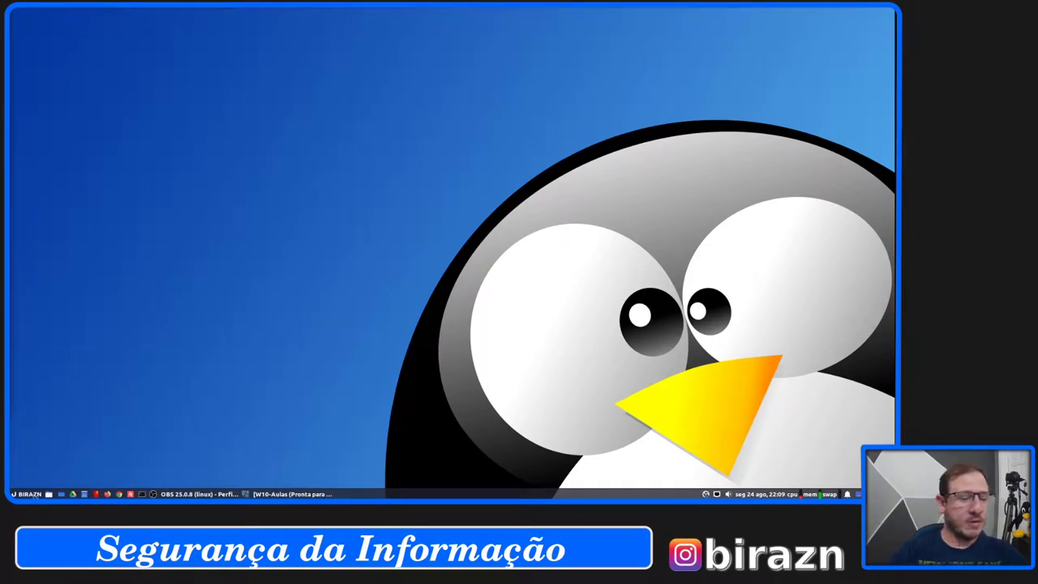
Step: Open the Linux application manager from the system settings and search it for "virtualbox"
{"action": "key", "text": "super"}
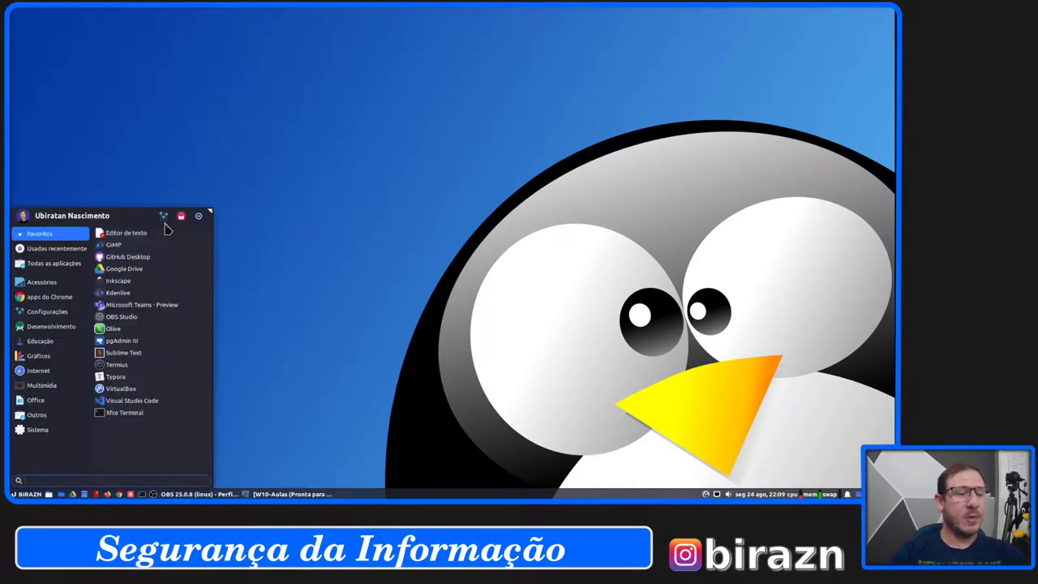
{"action": "key", "text": "Escape"}
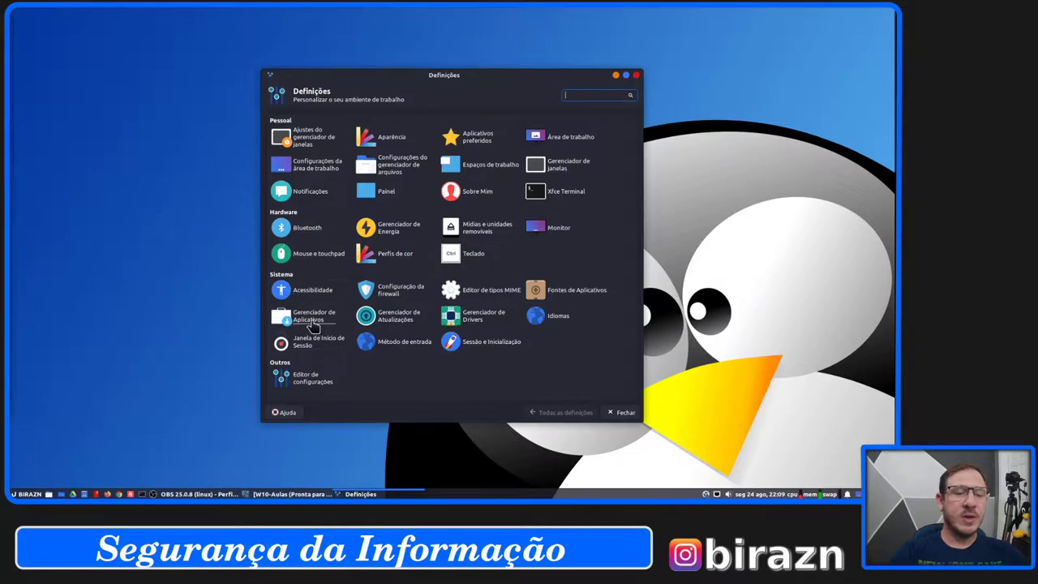
{"action": "left_click", "coordinate": [315, 322]}
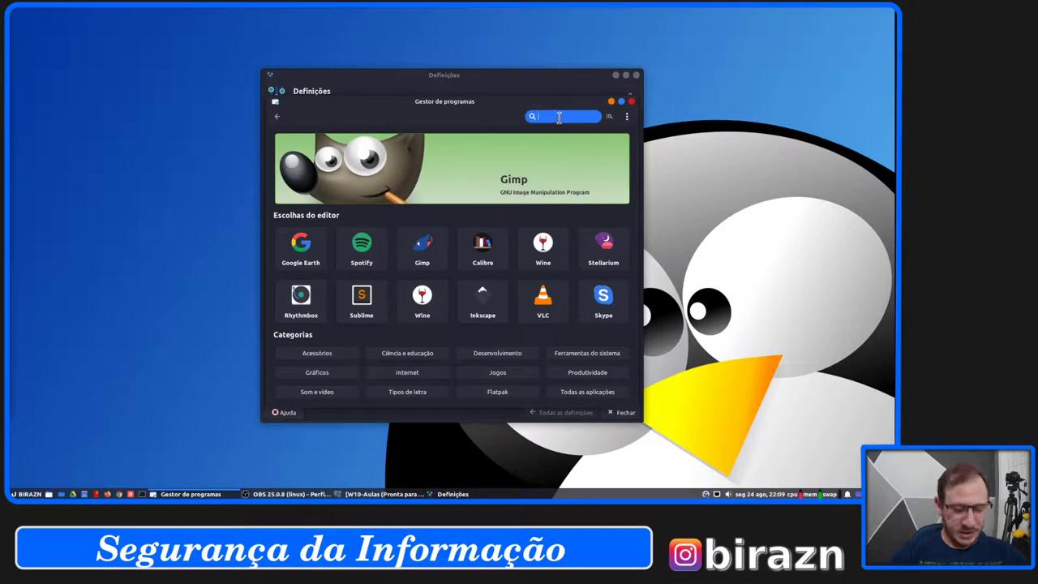
{"action": "type", "text": "virtualbo"}
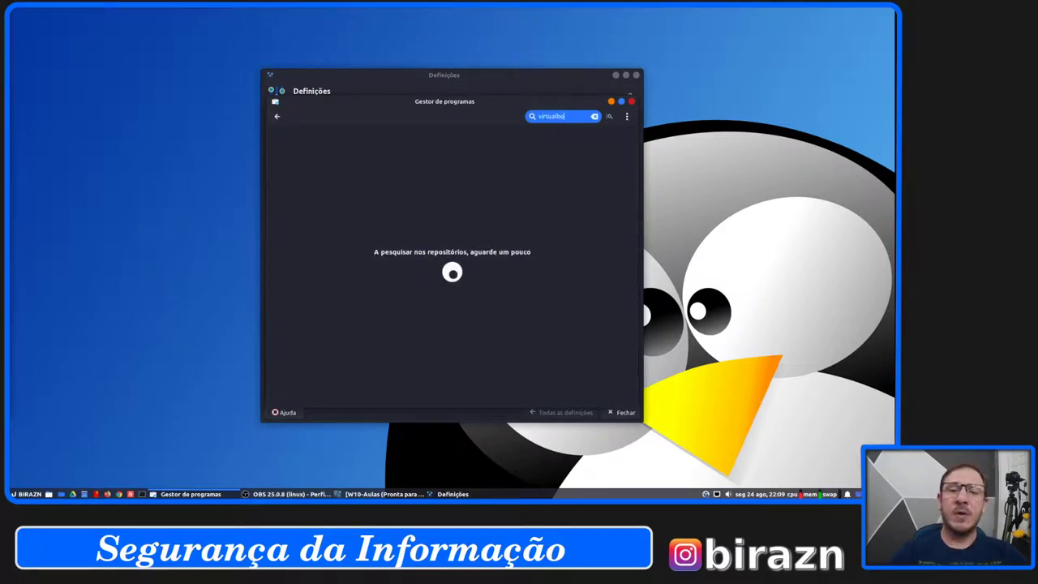
{"action": "type", "text": "x"}
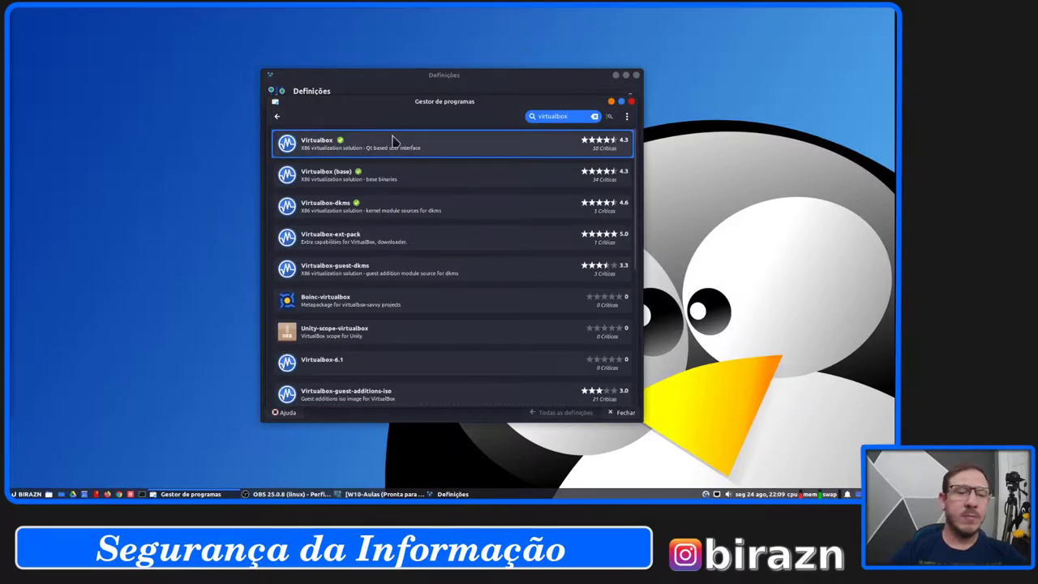
Step: Examine the Virtualbox (base) and Boinc-virtualbox package pages and close the application manager
{"action": "left_click", "coordinate": [458, 181]}
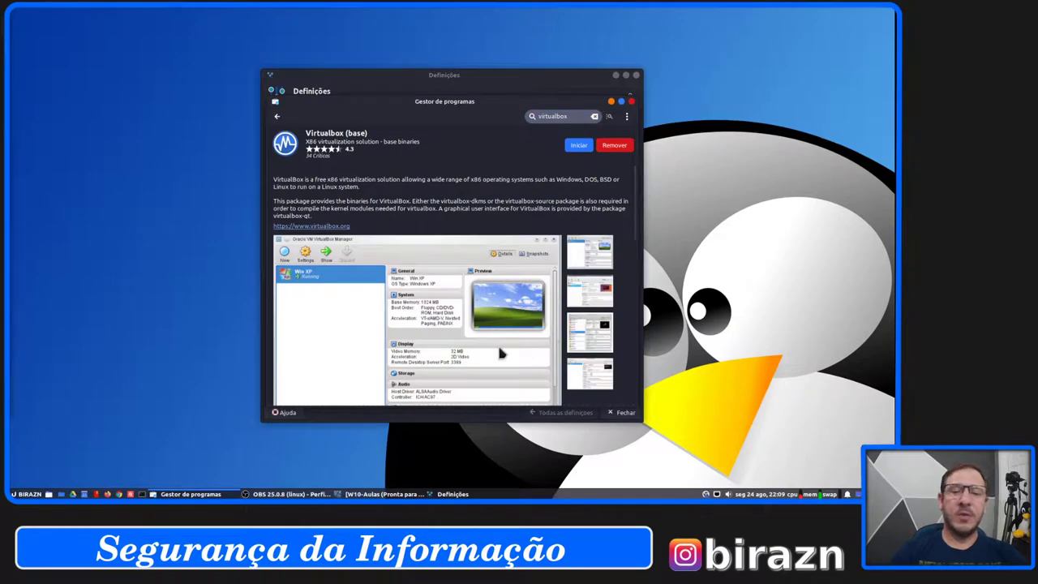
{"action": "left_click", "coordinate": [276, 116]}
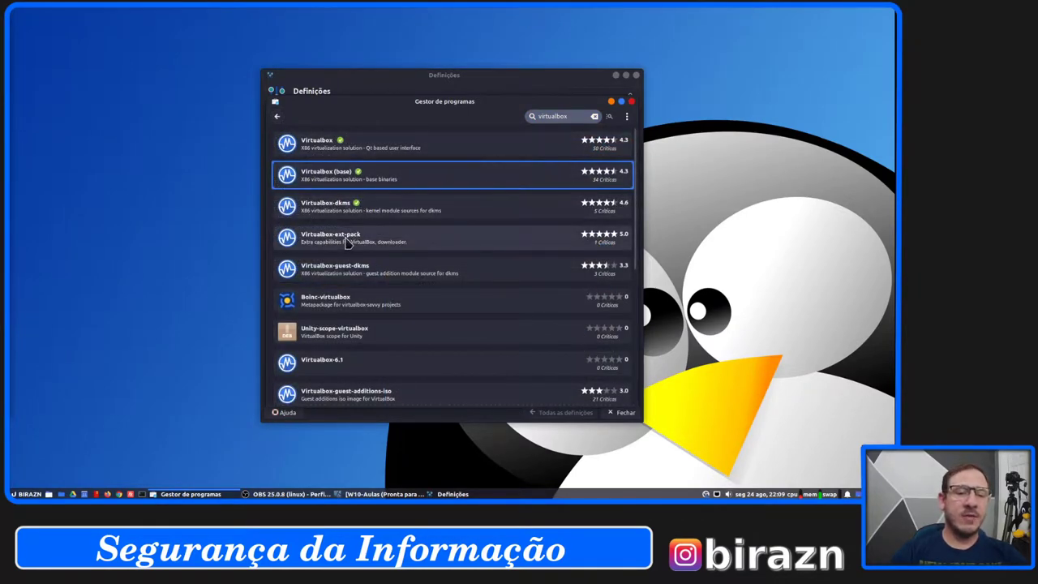
{"action": "left_click", "coordinate": [335, 301]}
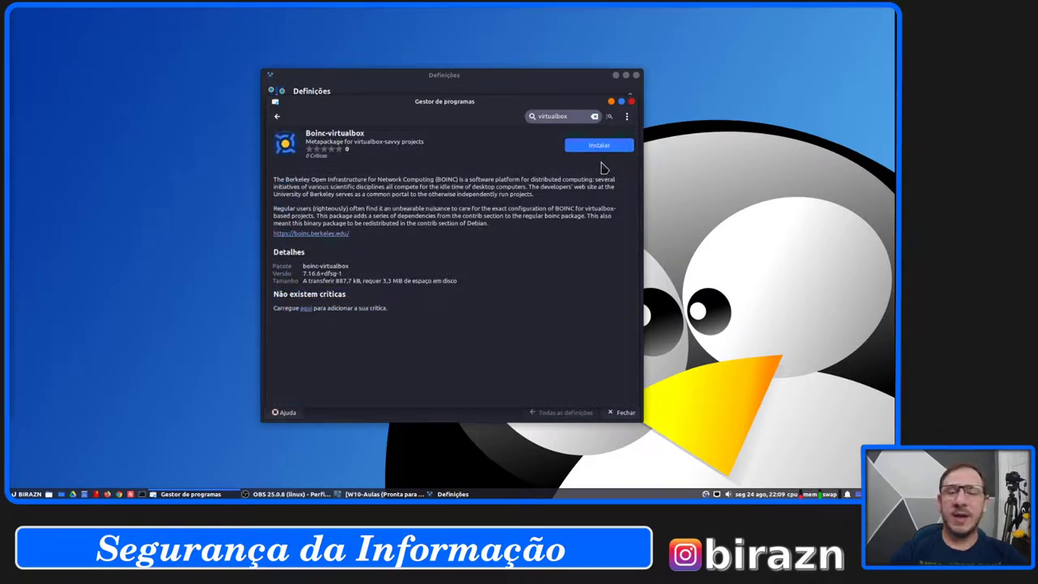
{"action": "left_click", "coordinate": [277, 119]}
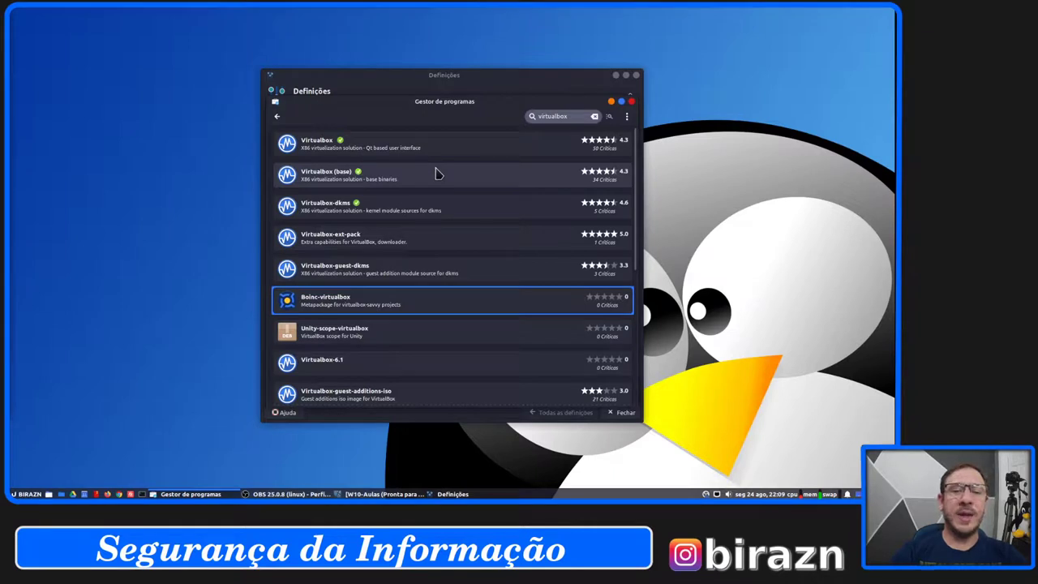
{"action": "left_click", "coordinate": [632, 103]}
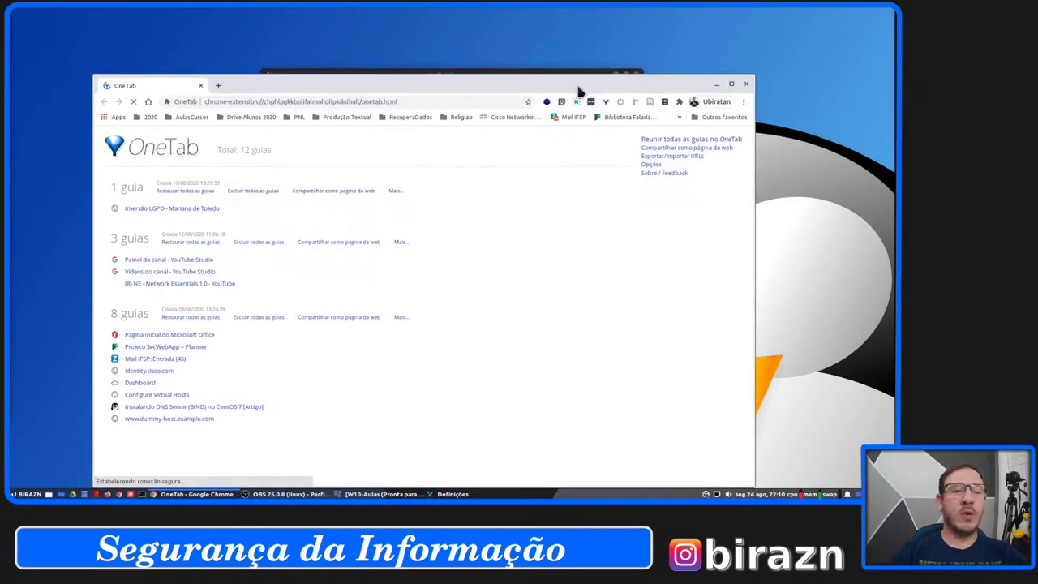
Step: Open virtualbox.org in a new Chrome tab and maximize the browser window
{"action": "left_click", "coordinate": [218, 86]}
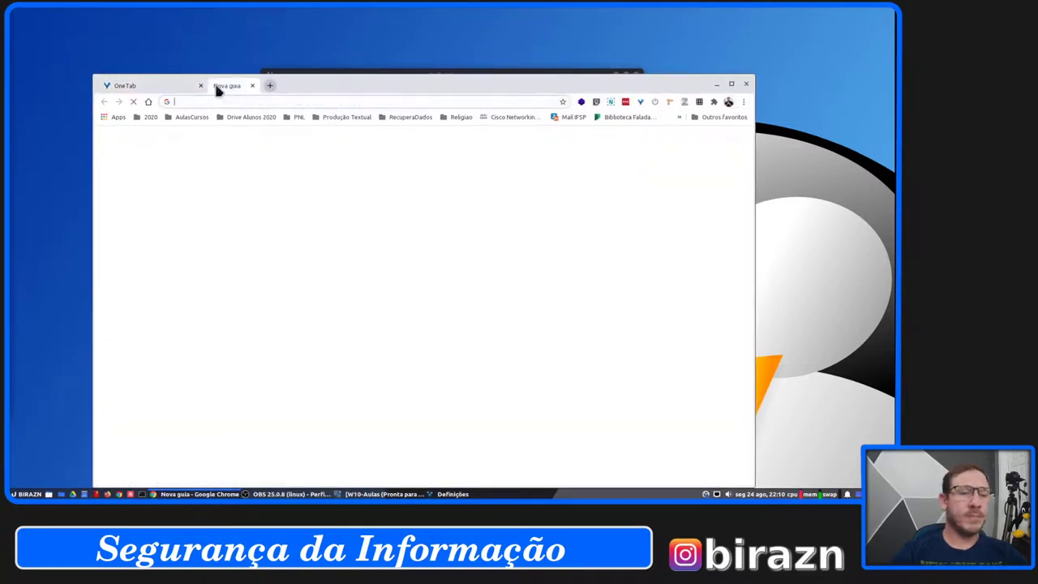
{"action": "type", "text": "vir"}
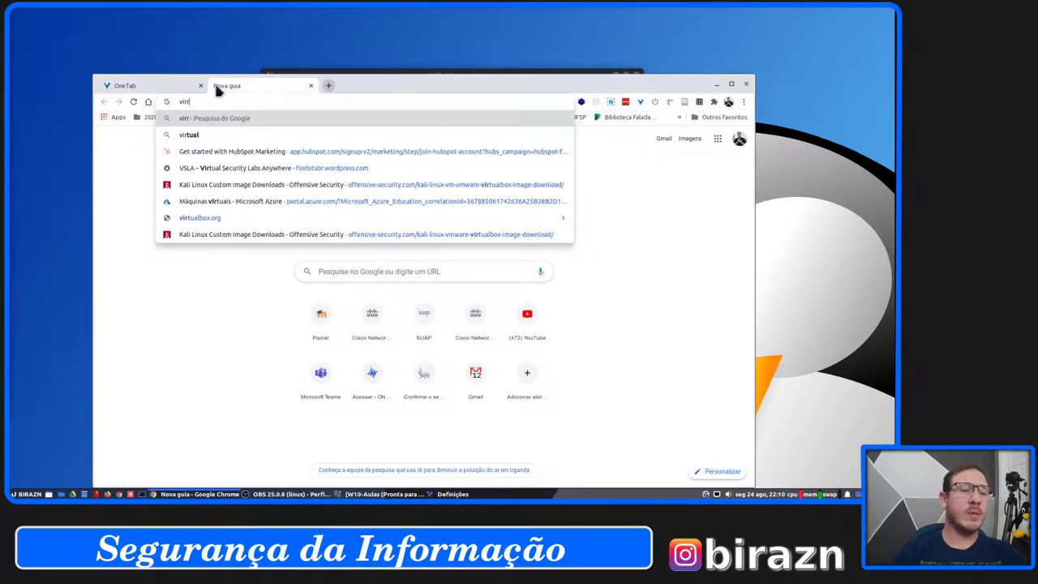
{"action": "type", "text": "r"}
{"action": "key", "text": "BackSpace"}
{"action": "type", "text": "tu"}
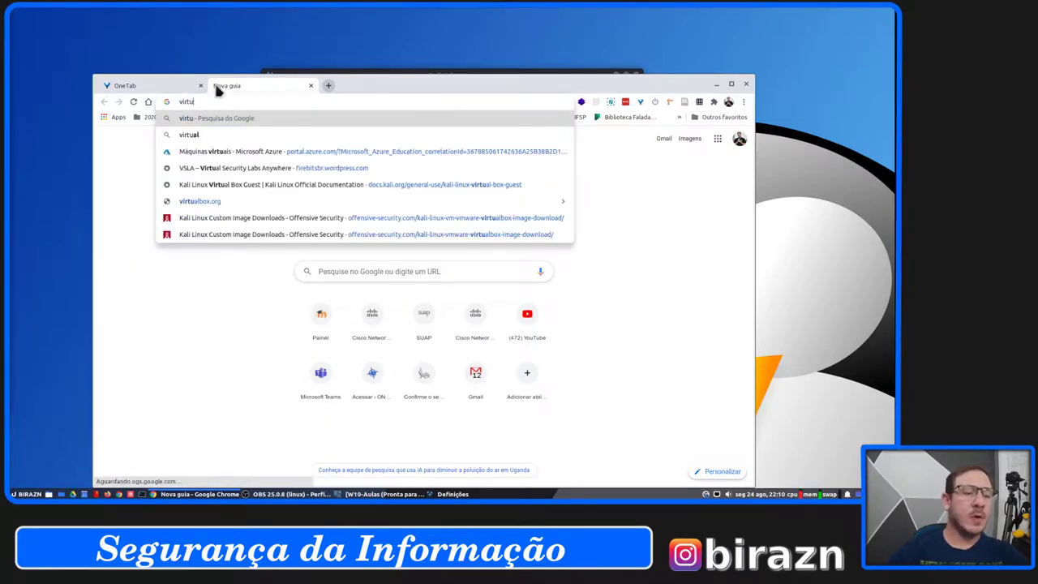
{"action": "key", "text": "Down"}
{"action": "key", "text": "Down"}
{"action": "key", "text": "Down"}
{"action": "key", "text": "Down"}
{"action": "key", "text": "Down"}
{"action": "key", "text": "Return"}
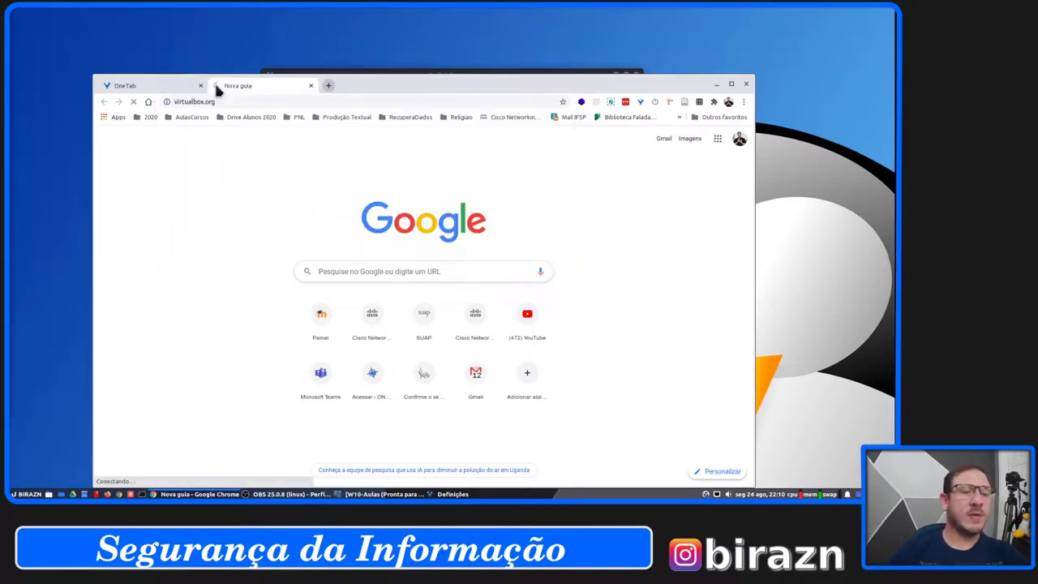
{"action": "left_click", "coordinate": [730, 84]}
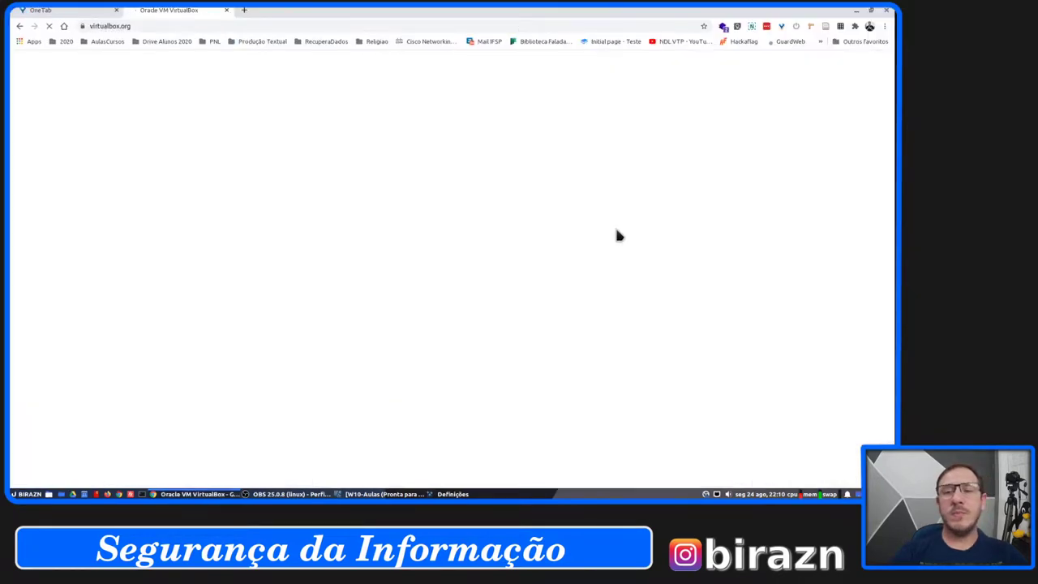
Step: Open the VirtualBox downloads page and examine the 6.1.12 Extension Pack link and its description
{"action": "left_click", "coordinate": [40, 169]}
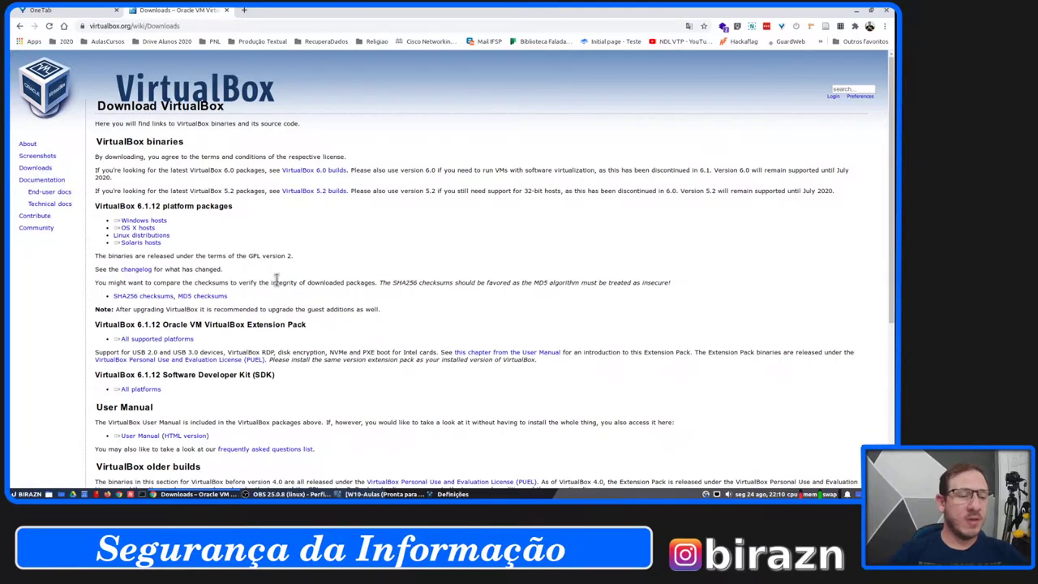
{"action": "scroll", "coordinate": [267, 291], "scroll_direction": "down", "scroll_amount": 1}
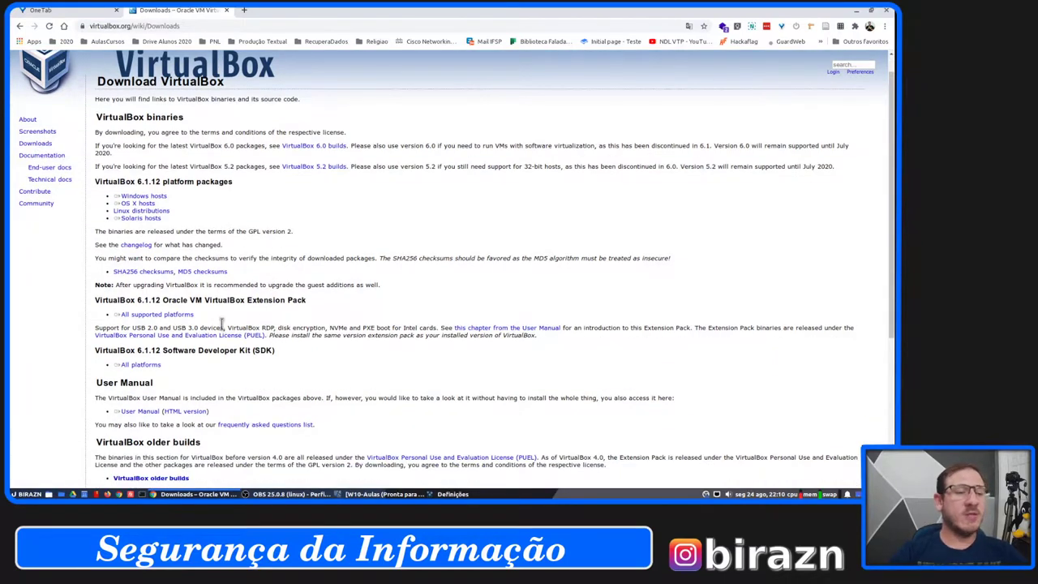
{"action": "triple_click", "coordinate": [184, 316]}
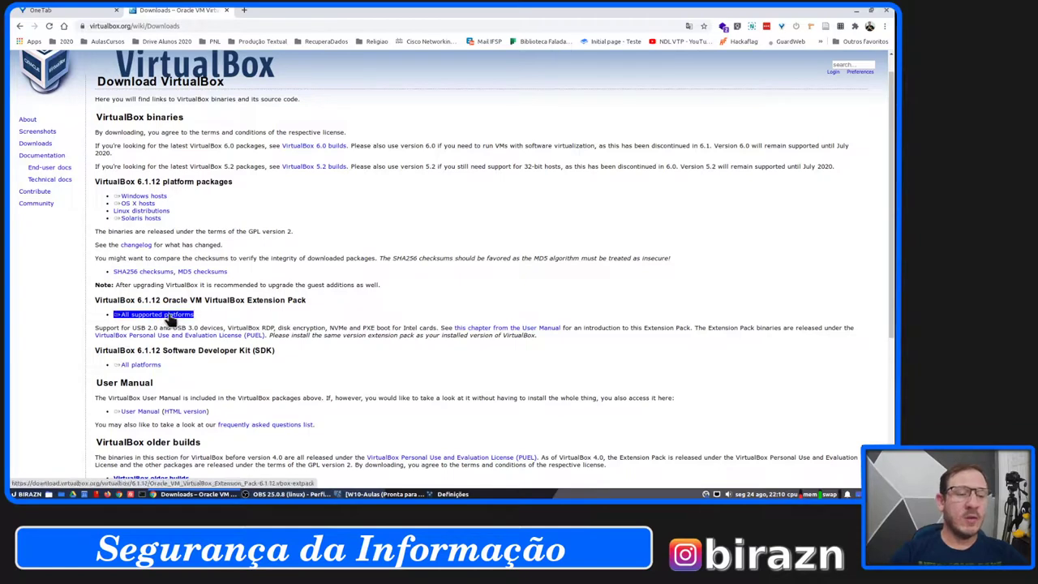
{"action": "left_click", "coordinate": [197, 326]}
{"action": "left_click_drag", "start_coordinate": [95, 328], "coordinate": [540, 339]}
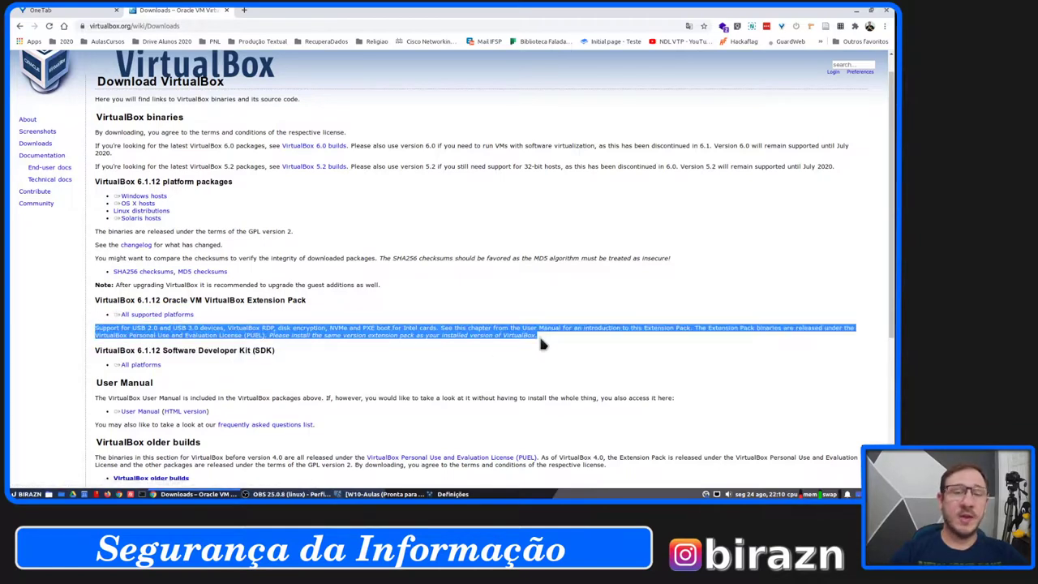
{"action": "left_click", "coordinate": [413, 300]}
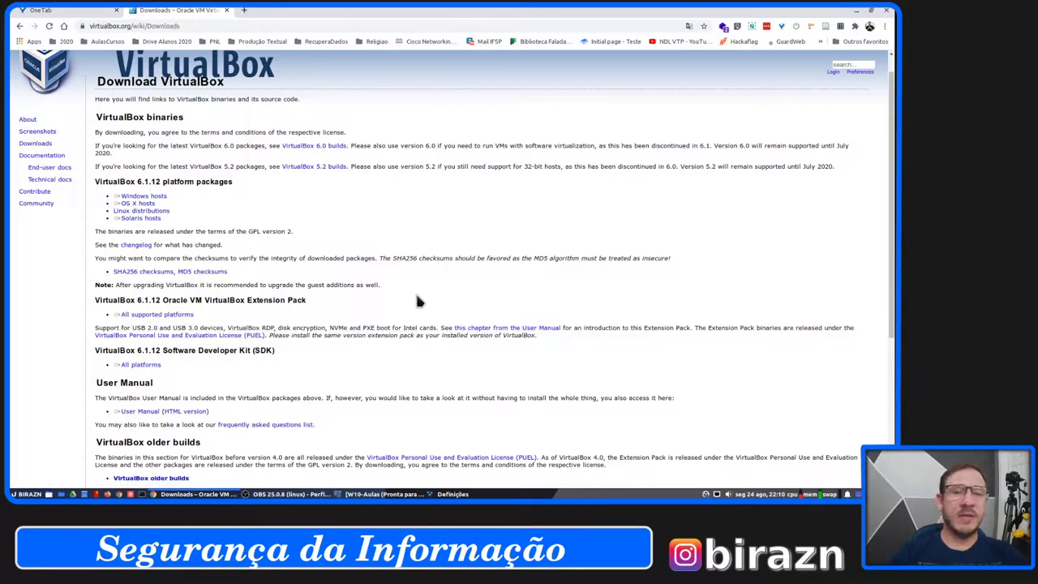
Step: Minimize the browser, launch VirtualBox on the Linux host, and check the installed extension packs in its preferences without changing them
{"action": "left_click", "coordinate": [856, 10]}
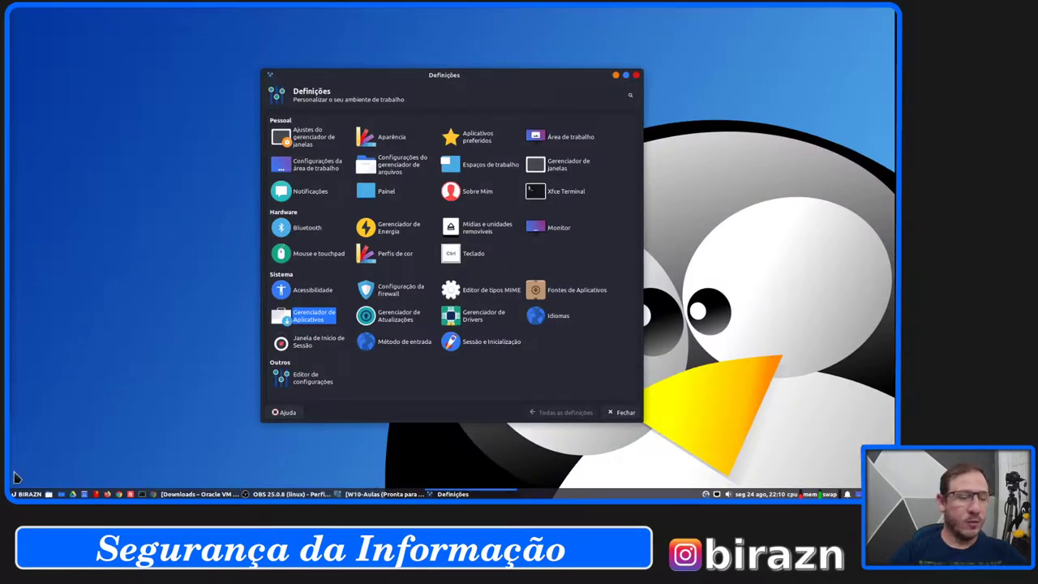
{"action": "key", "text": "super"}
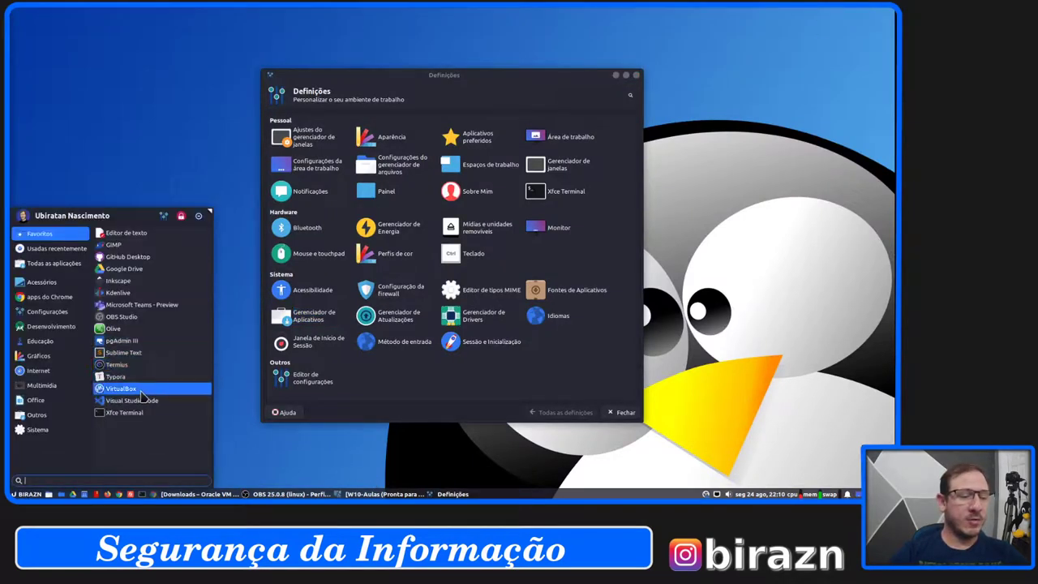
{"action": "left_click", "coordinate": [145, 394]}
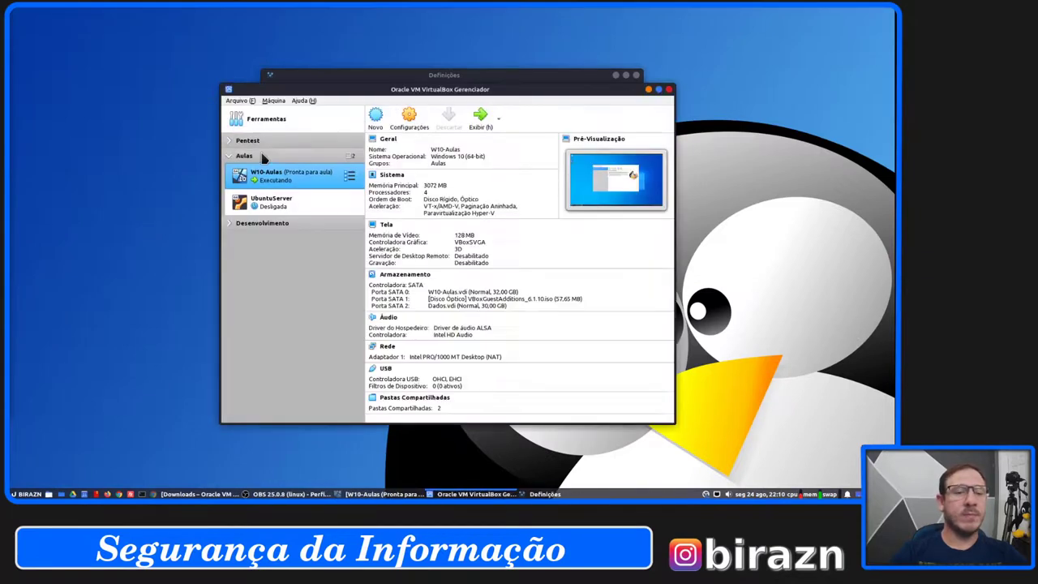
{"action": "left_click", "coordinate": [239, 101]}
{"action": "left_click", "coordinate": [247, 124]}
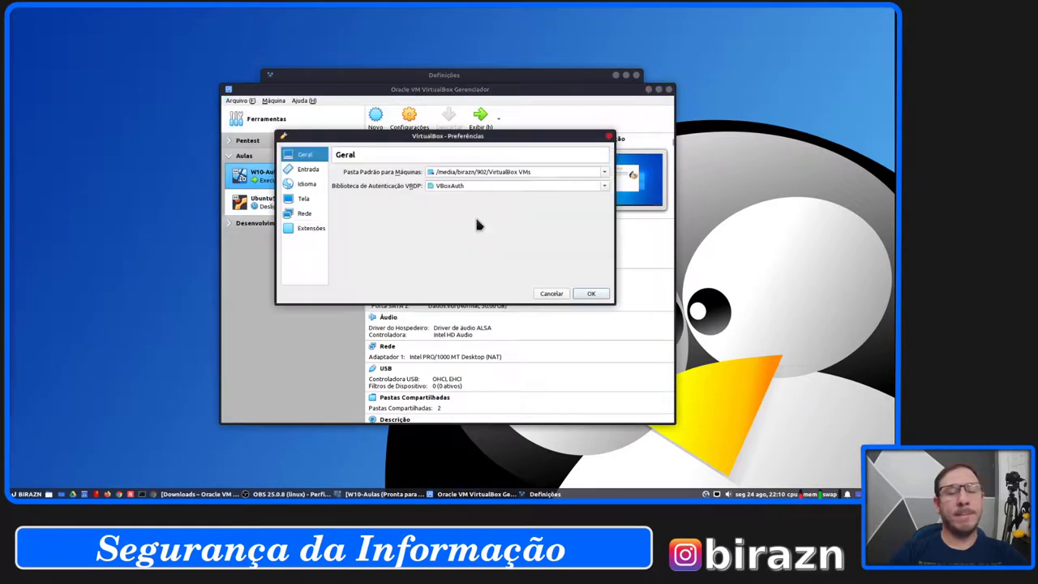
{"action": "left_click", "coordinate": [310, 228]}
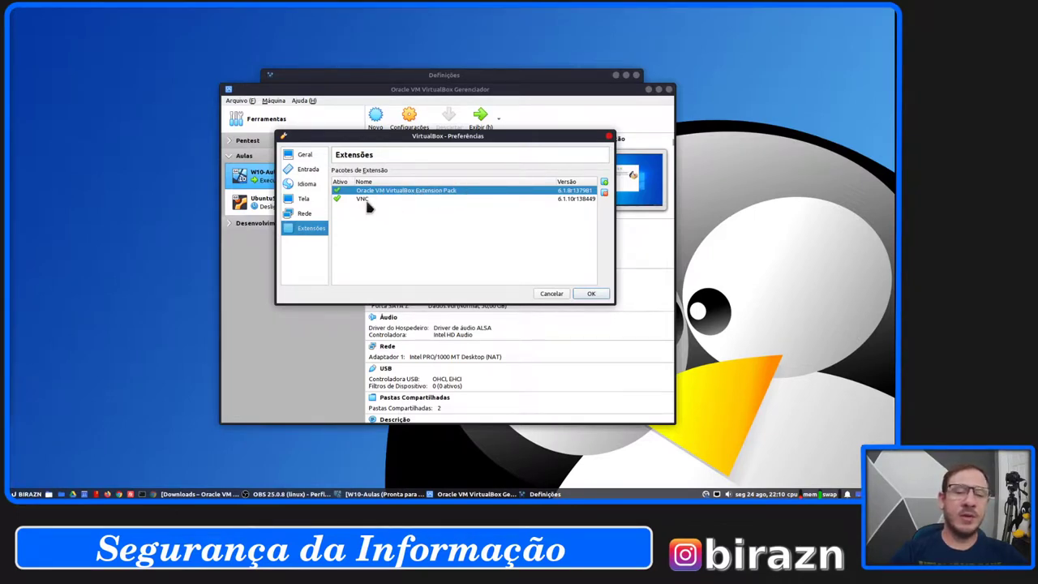
{"action": "left_click", "coordinate": [555, 294]}
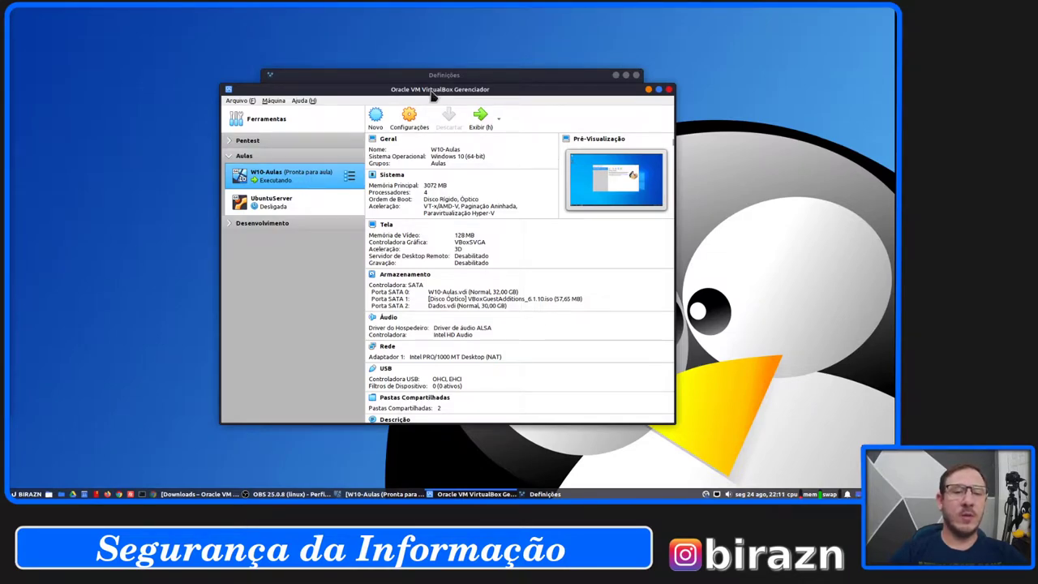
Step: Close the system settings window and reposition the VirtualBox manager near the upper edge of the desktop
{"action": "left_click_drag", "start_coordinate": [432, 94], "coordinate": [488, 128]}
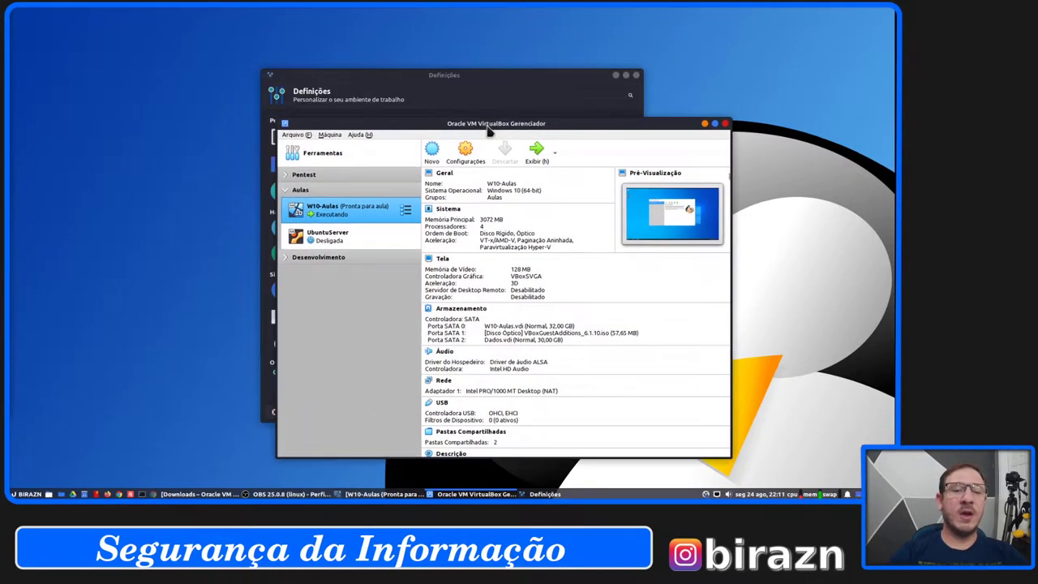
{"action": "left_click", "coordinate": [632, 74]}
{"action": "left_click_drag", "start_coordinate": [641, 127], "coordinate": [644, 46]}
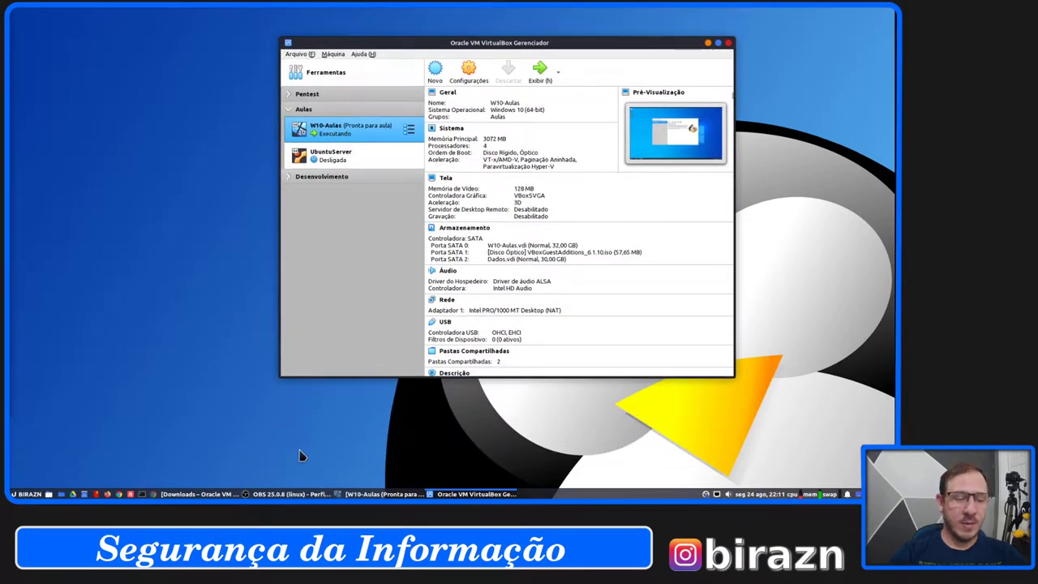
Step: Reopen the system settings and launch the application manager from there
{"action": "left_click", "coordinate": [22, 493]}
{"action": "left_click", "coordinate": [166, 223]}
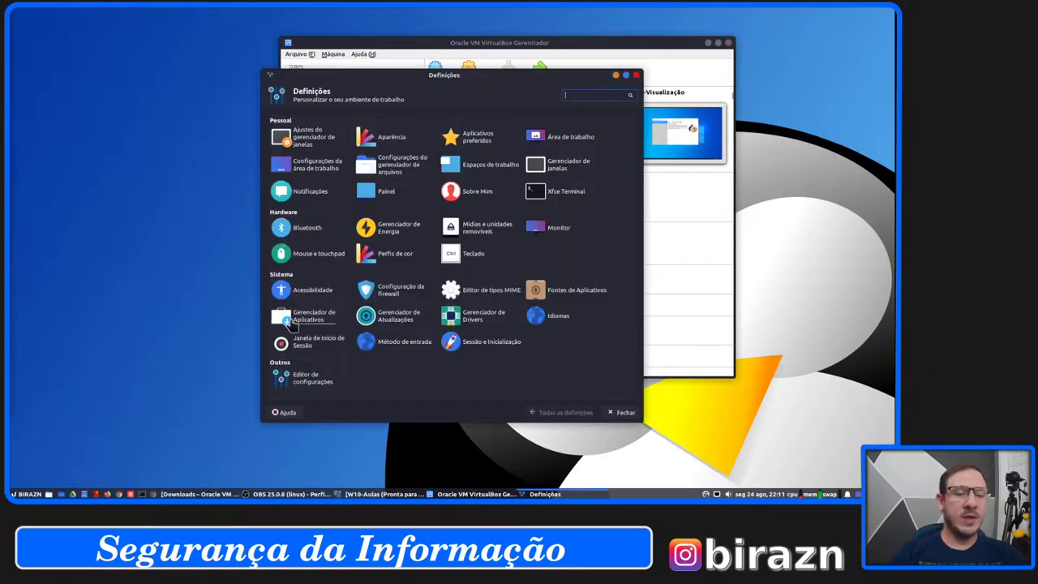
{"action": "left_click", "coordinate": [312, 319]}
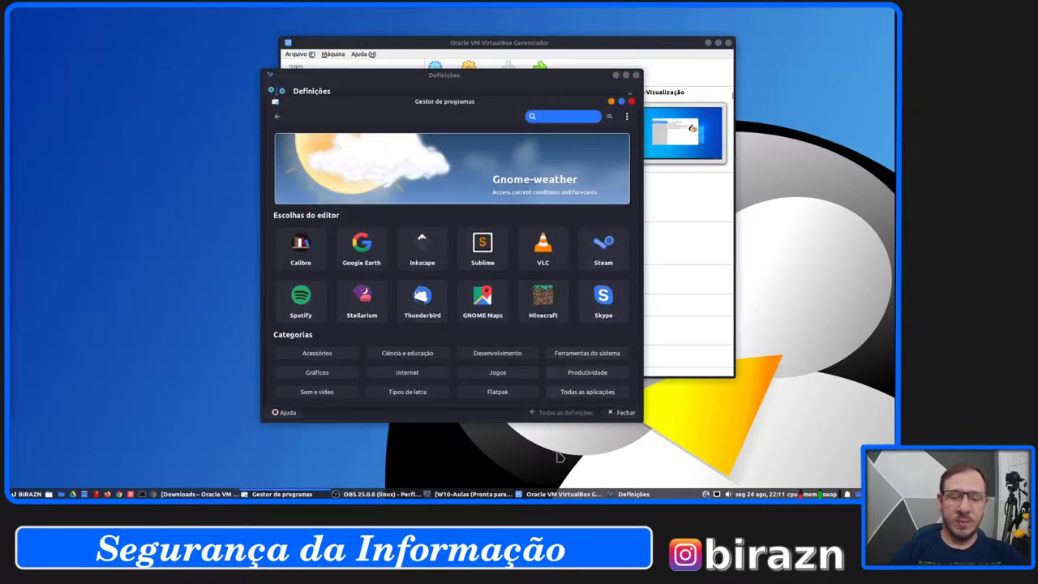
Step: Return to the VirtualBox downloads page in Chrome and open the Linux distributions download list
{"action": "left_click", "coordinate": [199, 493]}
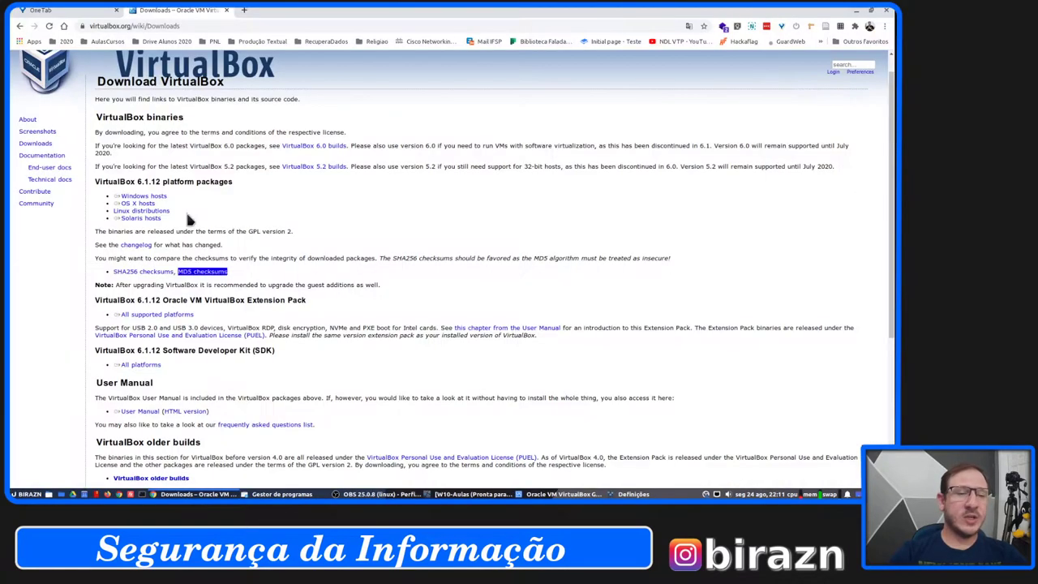
{"action": "left_click", "coordinate": [35, 144]}
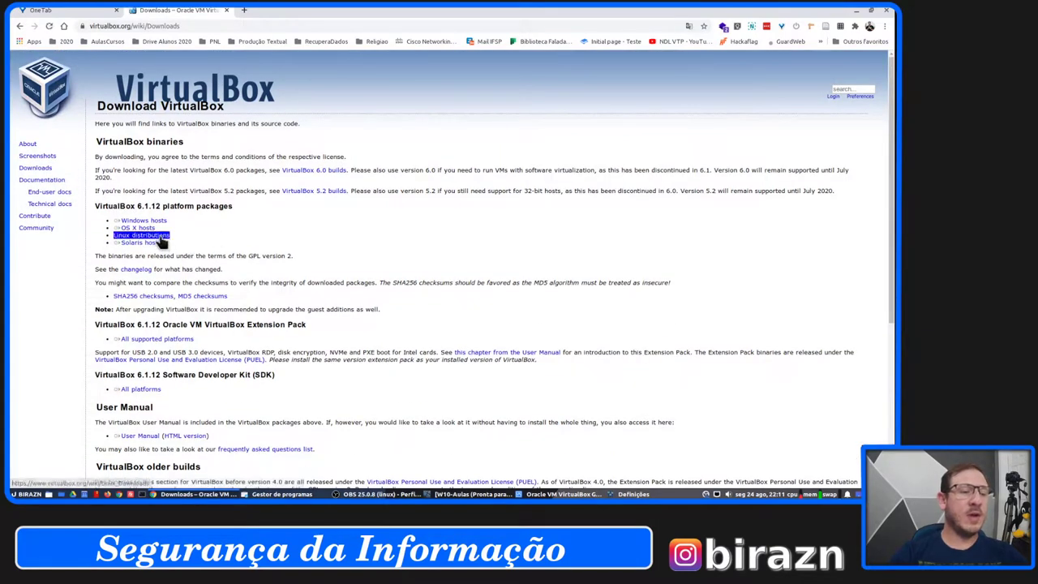
{"action": "left_click", "coordinate": [150, 235]}
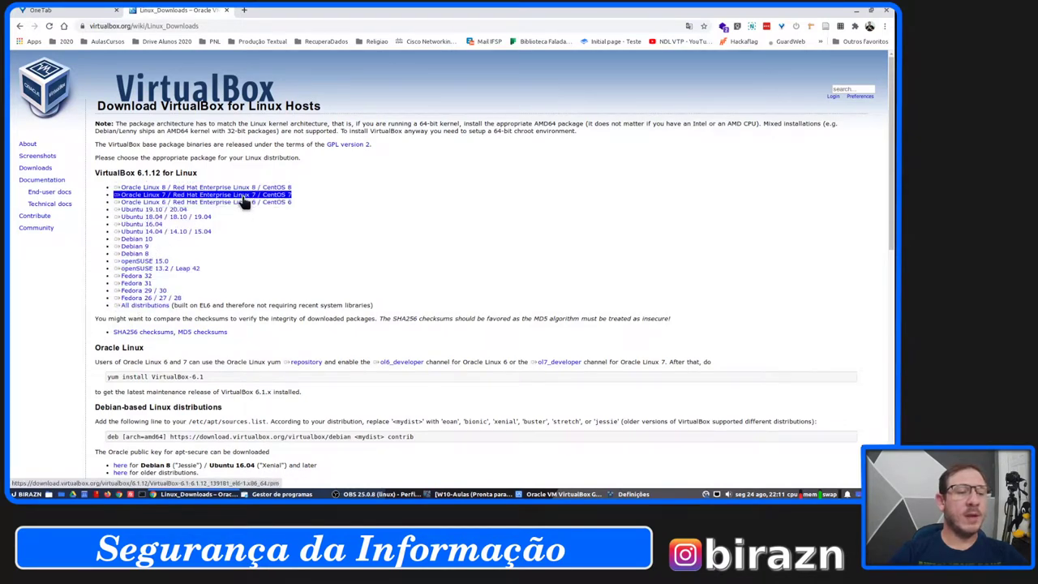
Step: Check the file extension of the Ubuntu 19.10 / 20.04 package when saving it, and cancel the download
{"action": "left_click", "coordinate": [178, 211]}
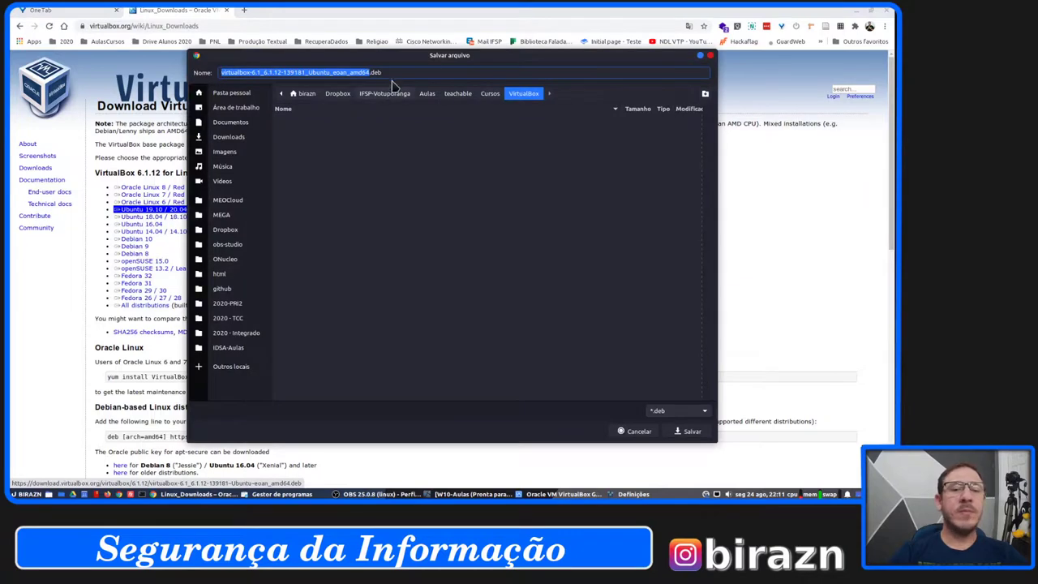
{"action": "left_click_drag", "start_coordinate": [389, 72], "coordinate": [375, 72]}
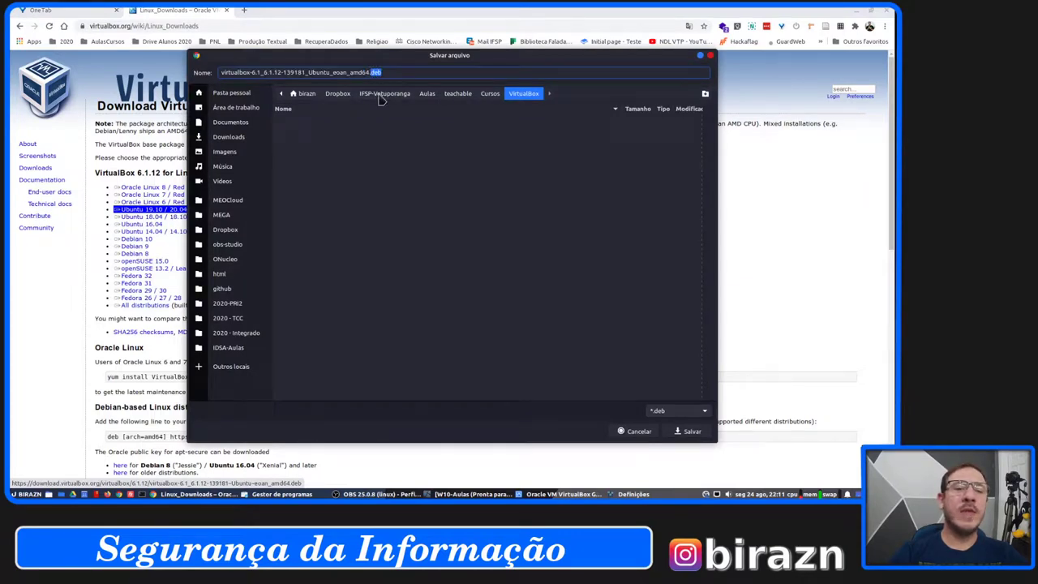
{"action": "left_click", "coordinate": [634, 431]}
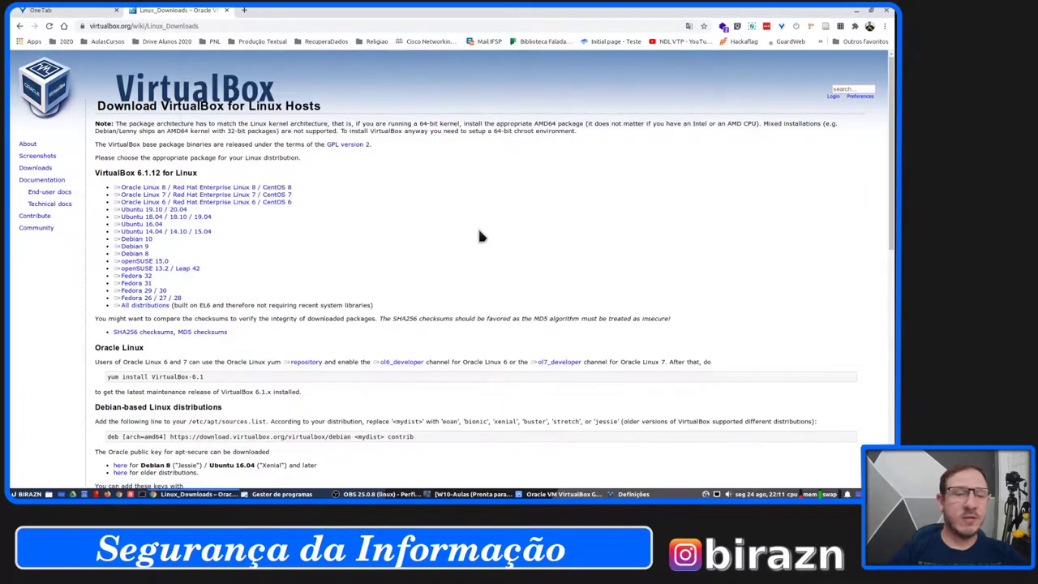